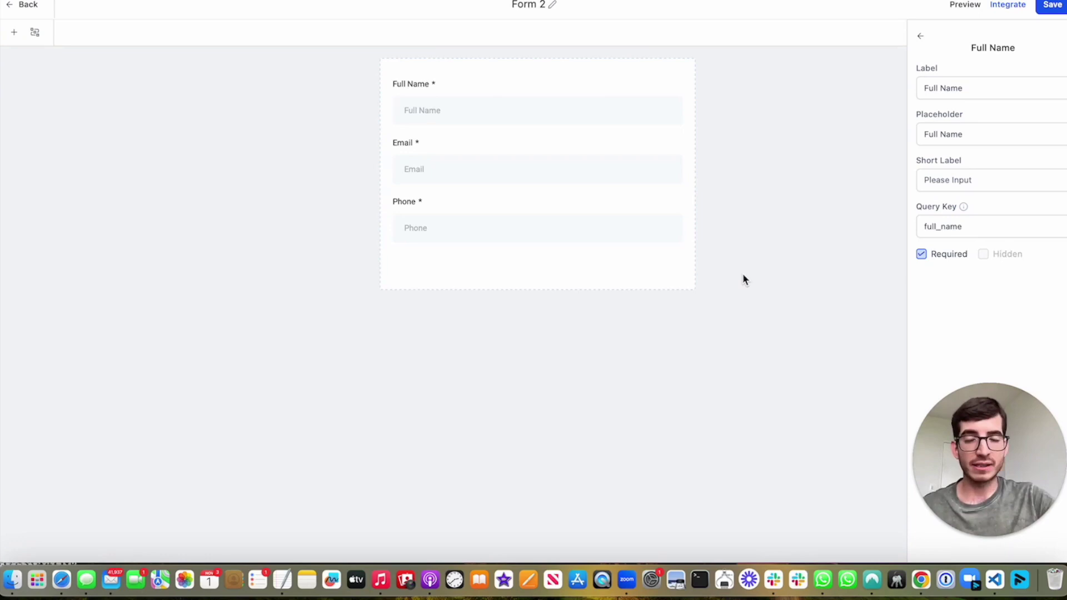
Save the form and drag the Lead Score custom field below Phone
left_click(35, 33)
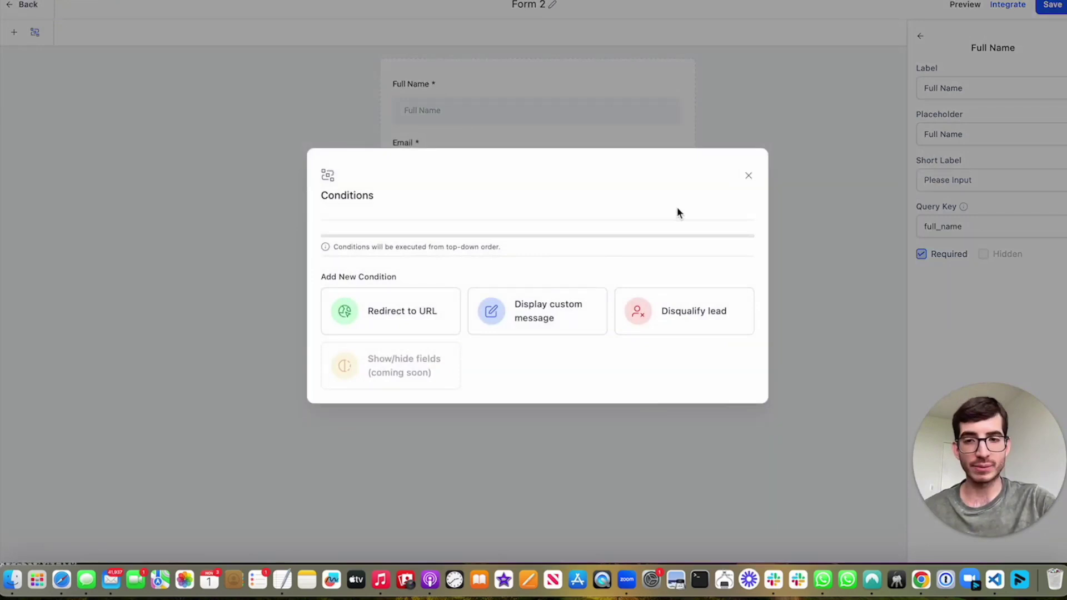
left_click(748, 176)
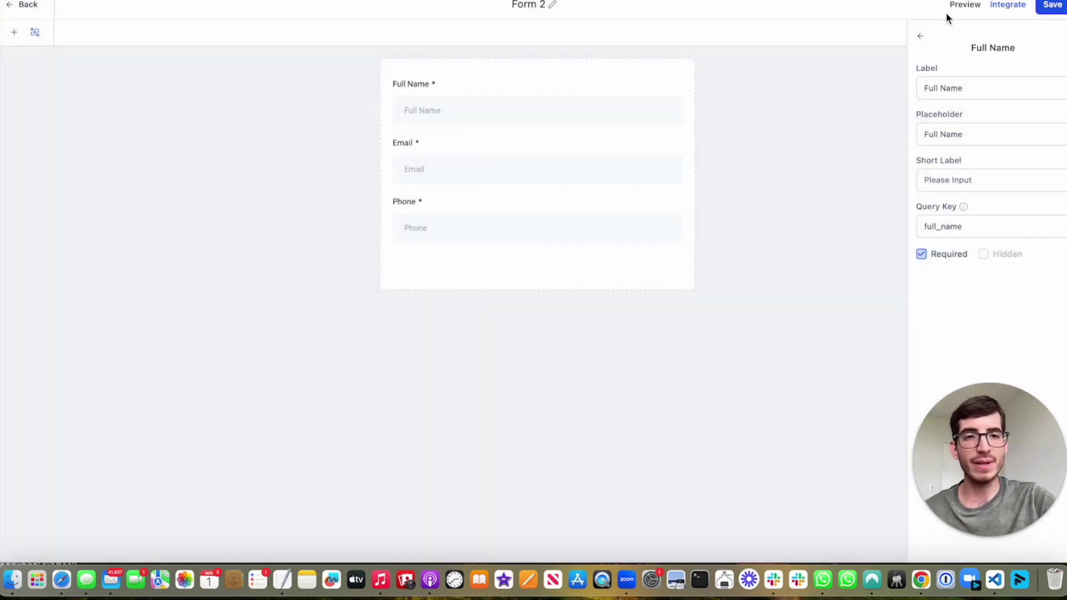
left_click(1051, 5)
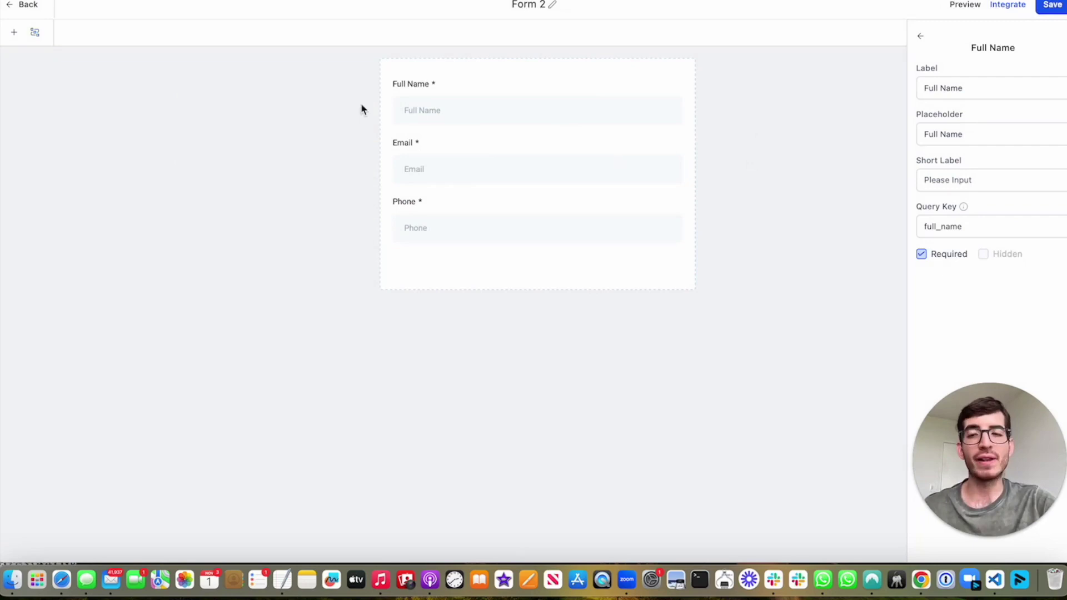
left_click(14, 32)
left_click(161, 82)
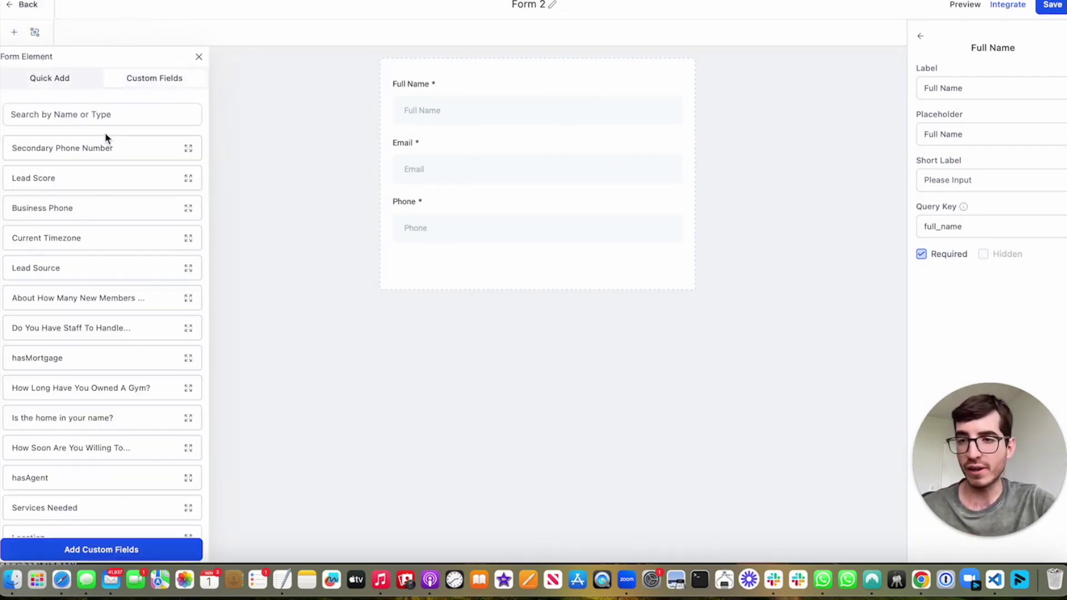
left_click(104, 115)
type("score")
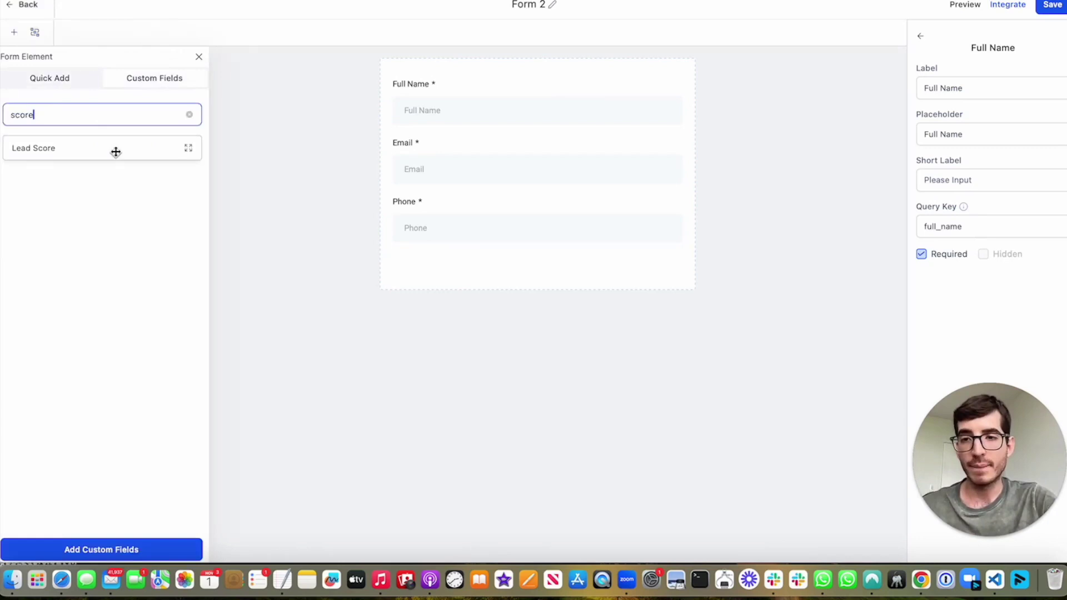
left_click_drag(114, 150, 509, 275)
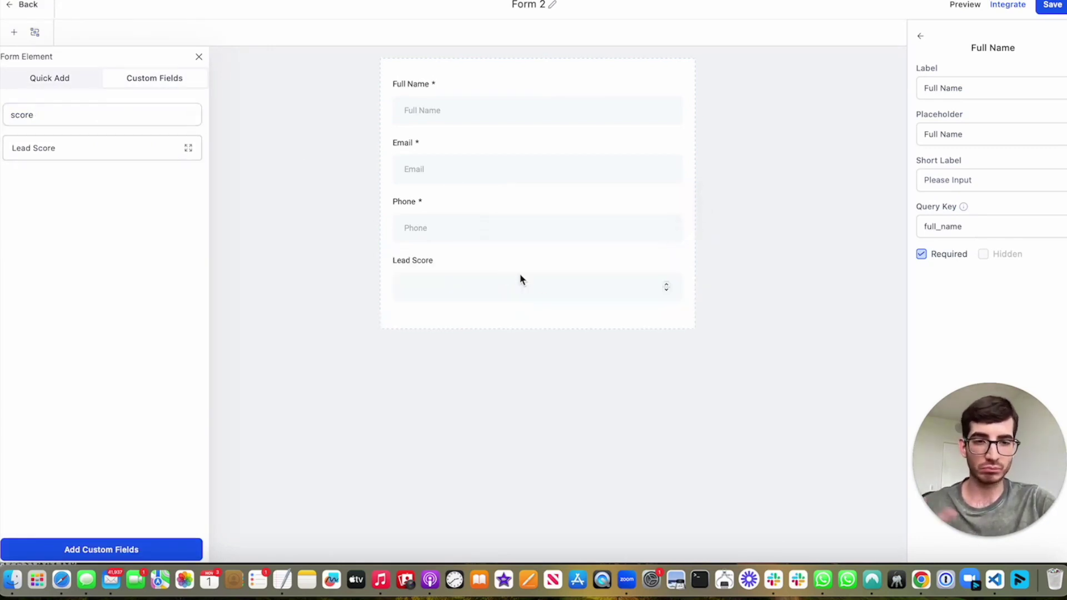
left_click(542, 286)
left_click(725, 261)
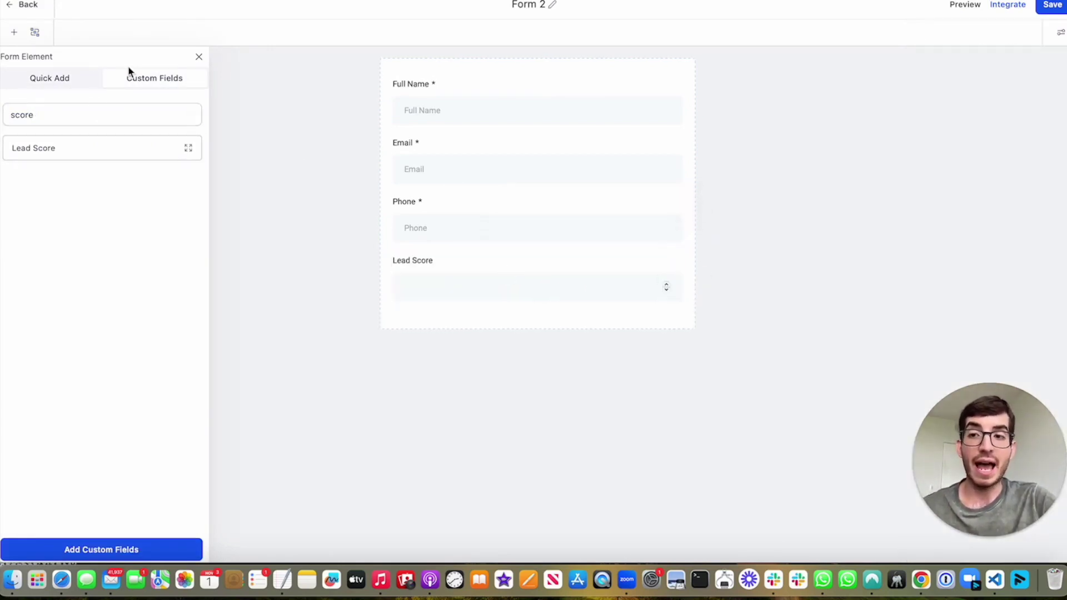
Add the Are you a homeowner custom field to the form and mark it required
left_click(65, 112)
double_click(66, 112)
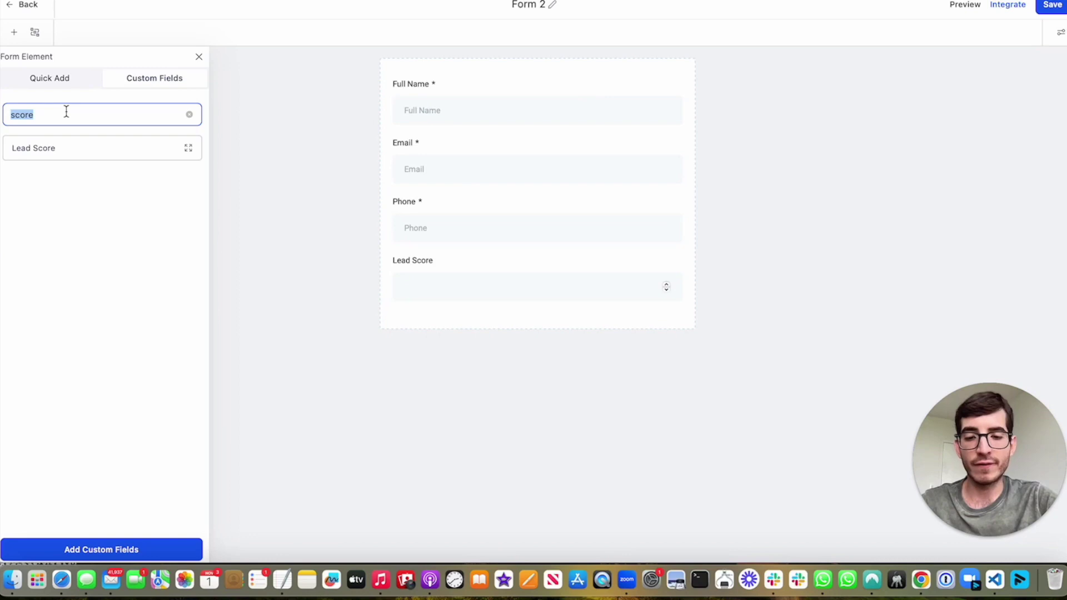
type("owner")
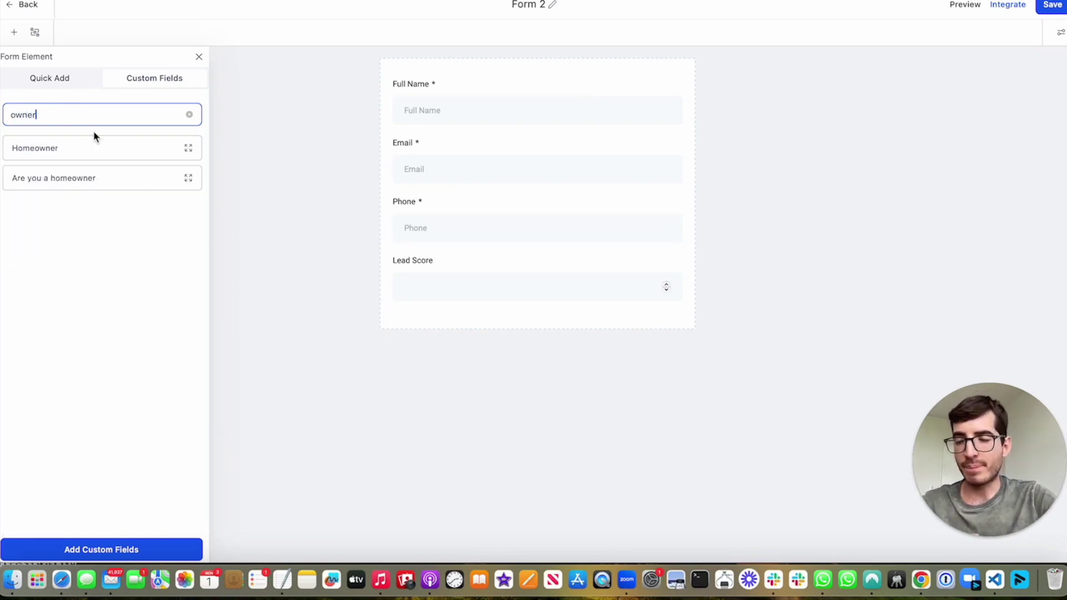
left_click_drag(39, 176, 469, 311)
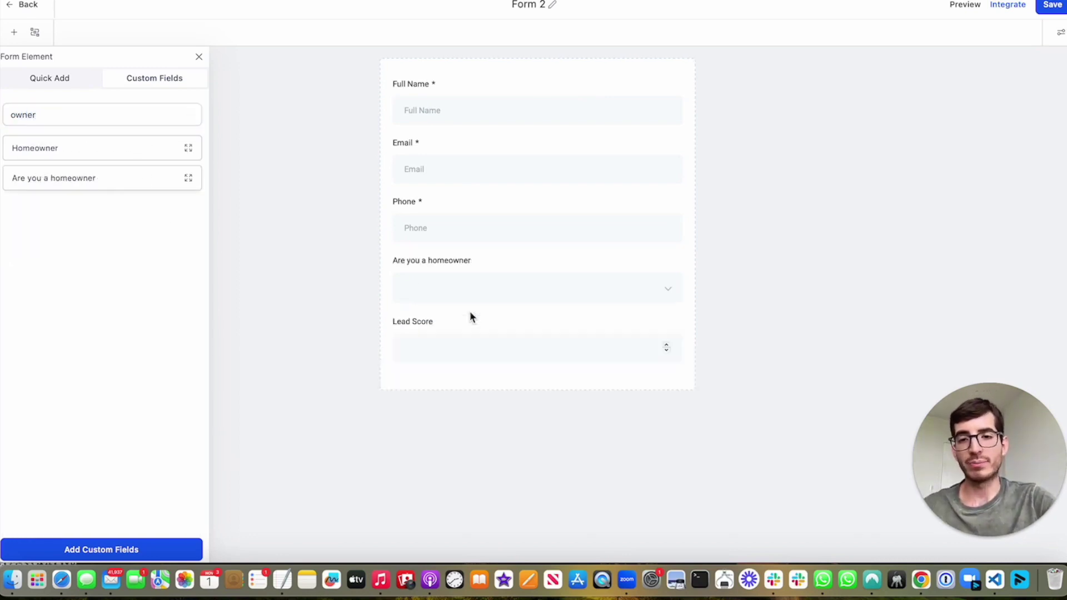
left_click(518, 273)
left_click(922, 209)
Make Lead Score a required field and save the form
left_click(502, 355)
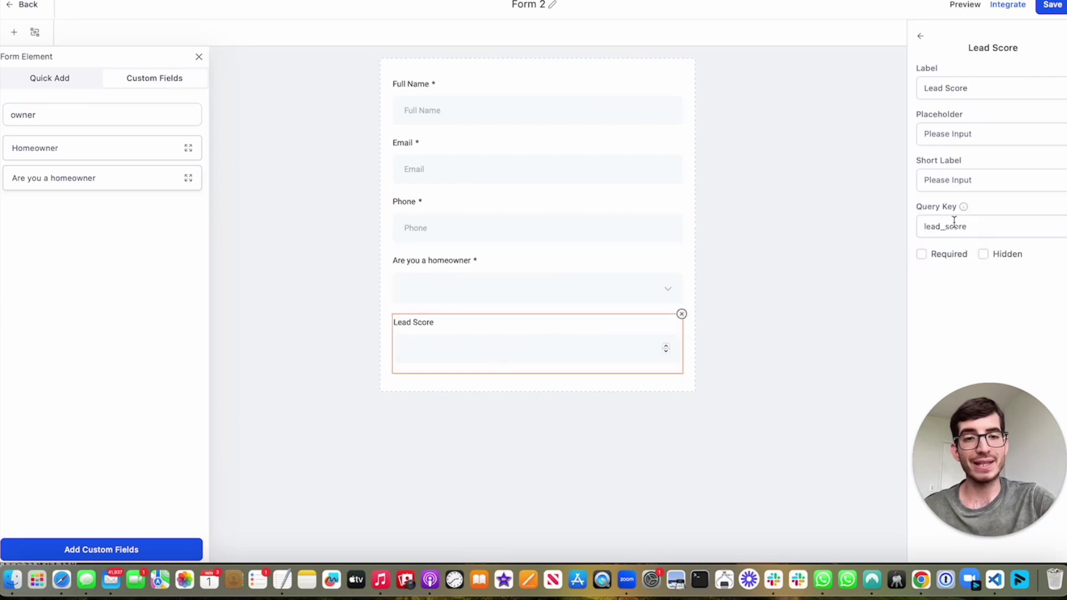
left_click(921, 254)
left_click(1053, 6)
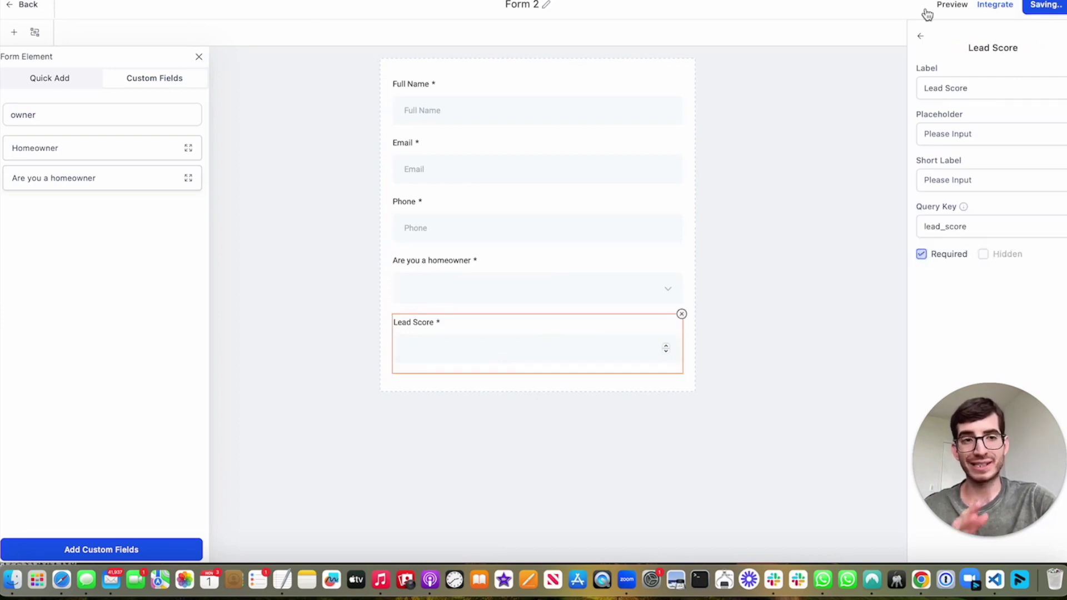
left_click(198, 56)
left_click(35, 32)
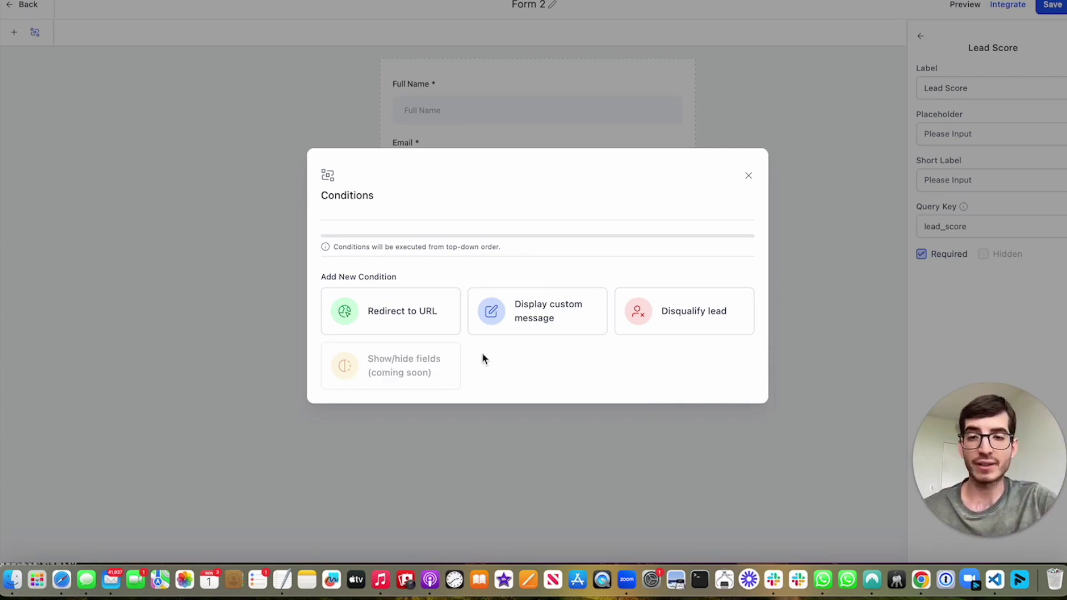
Start a Redirect to URL rule with the condition Are you a homeowner Equal To Yes
left_click(410, 311)
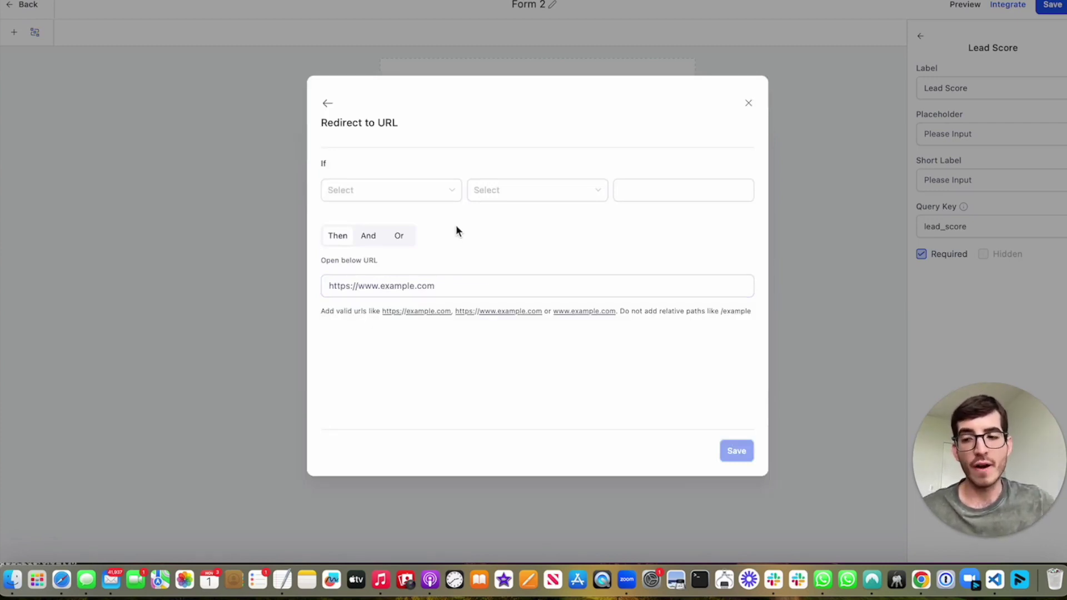
left_click(364, 195)
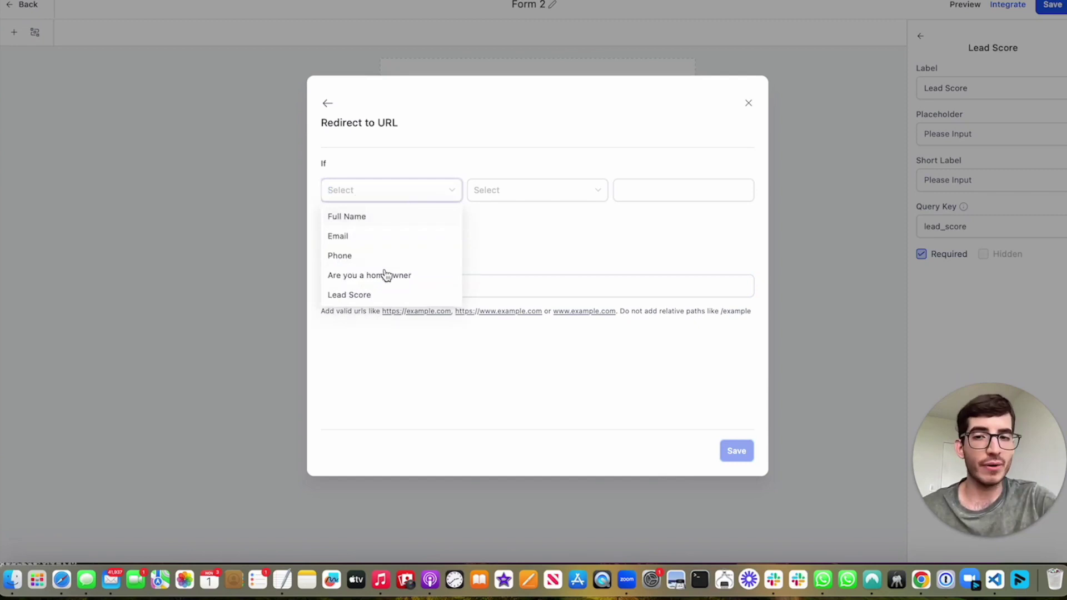
left_click(386, 275)
left_click(669, 190)
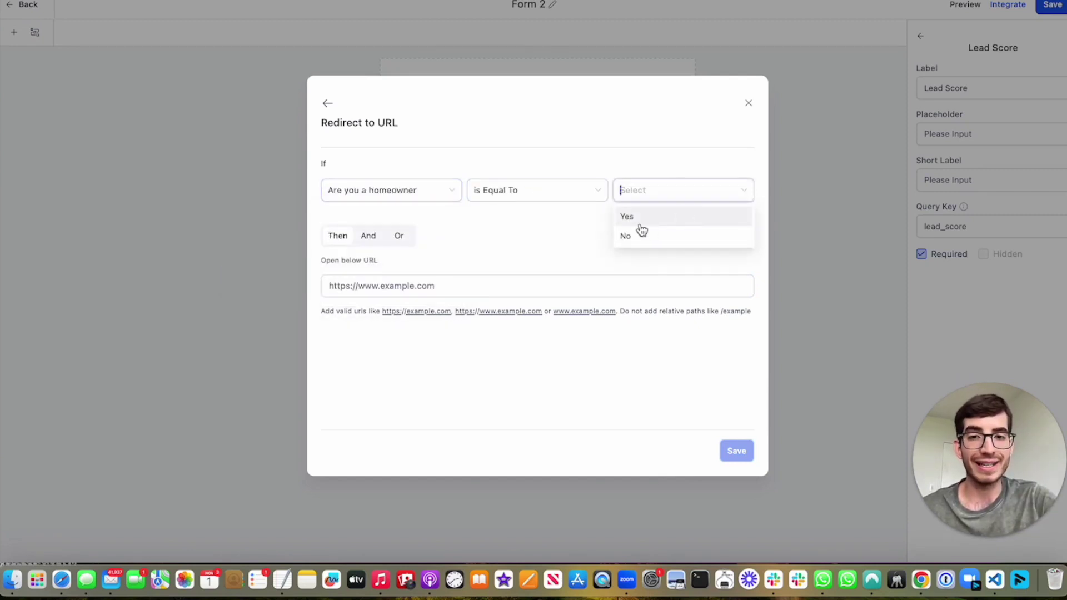
left_click(638, 221)
Add an And condition requiring Lead Score Greater Than 7
left_click(369, 237)
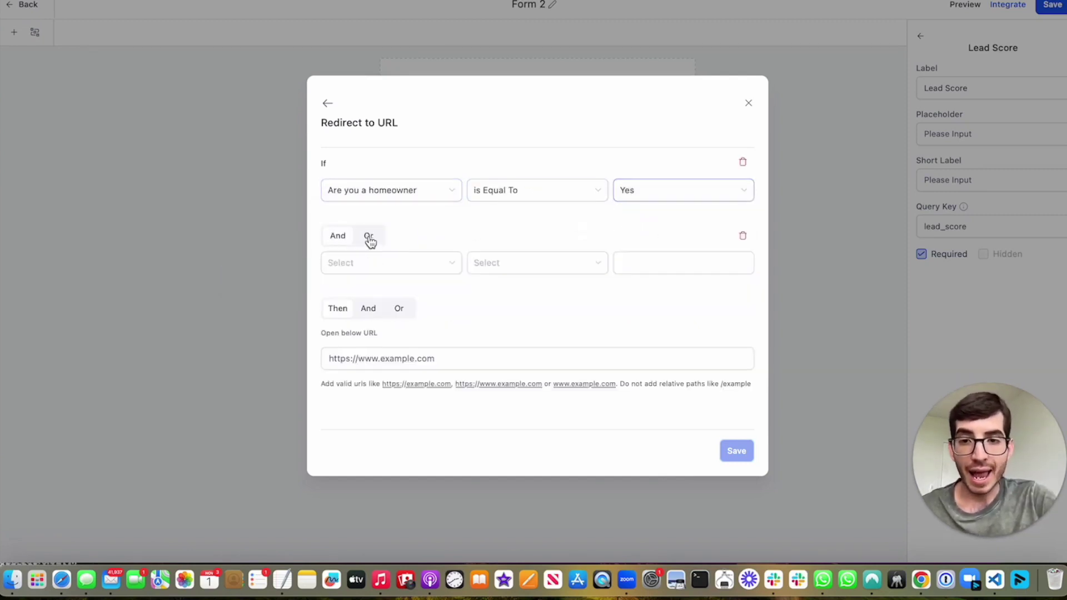
left_click(382, 272)
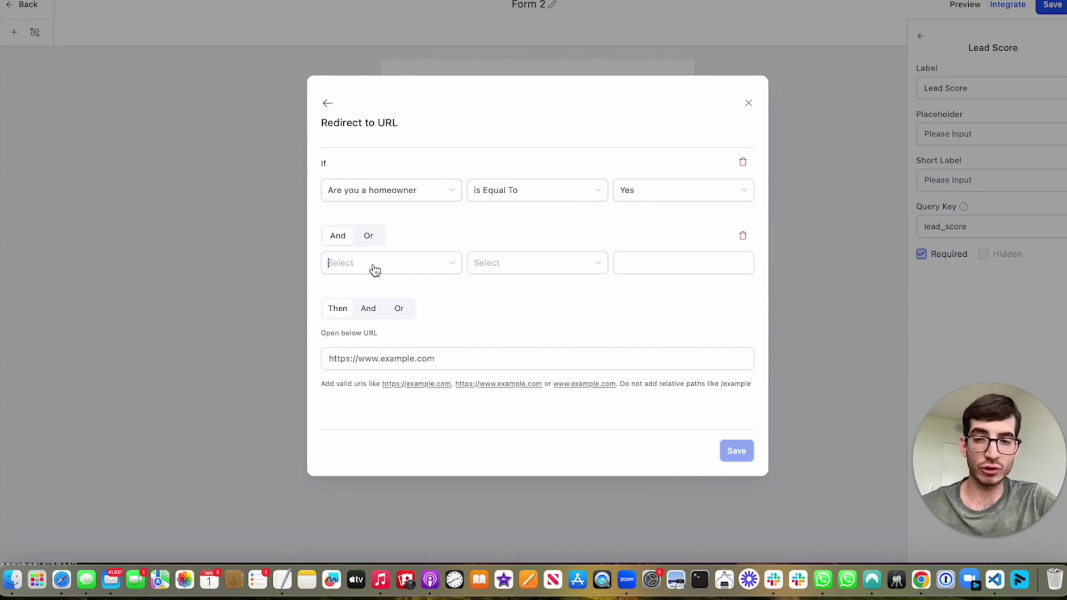
left_click(374, 366)
left_click(499, 273)
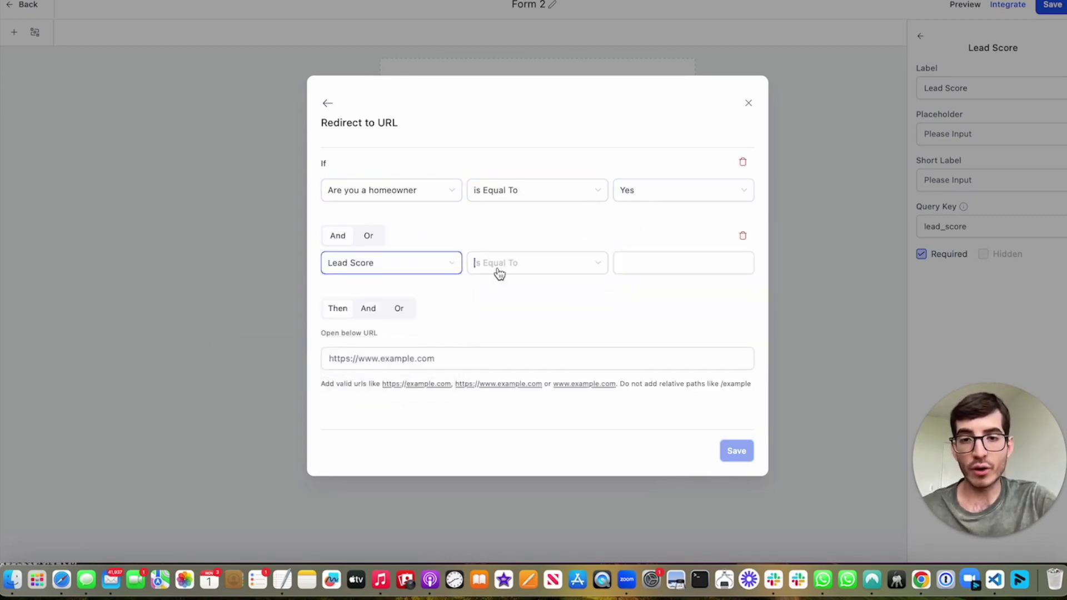
left_click(504, 367)
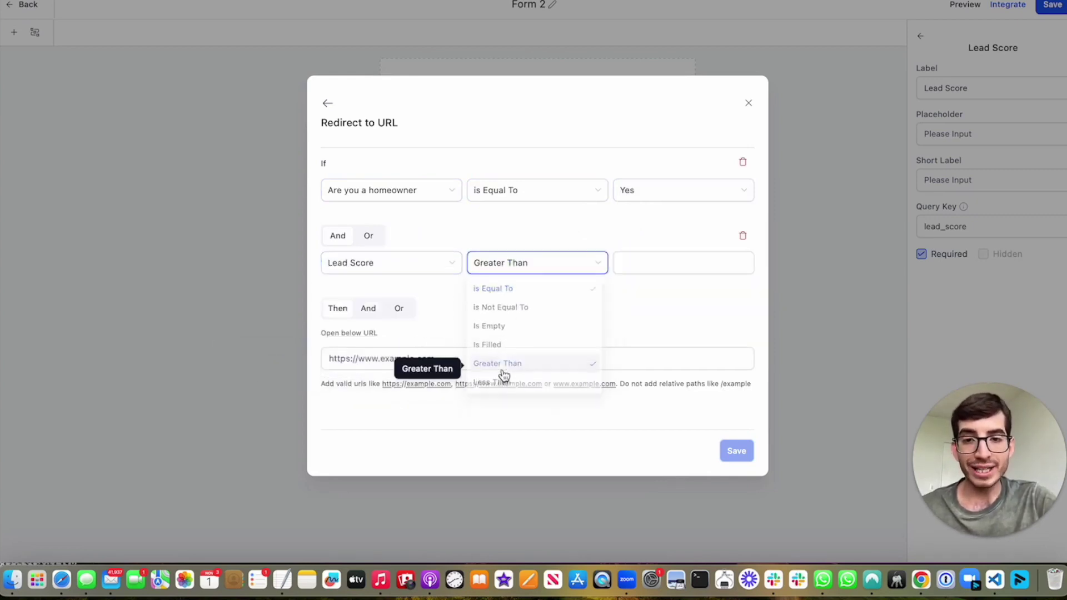
left_click(518, 266)
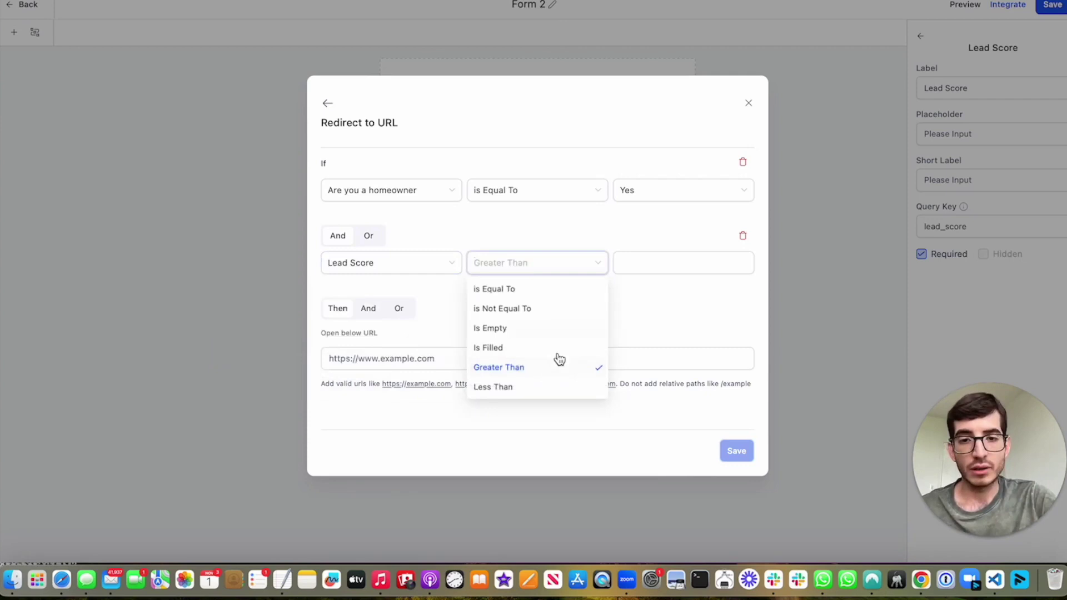
left_click(539, 367)
left_click(652, 254)
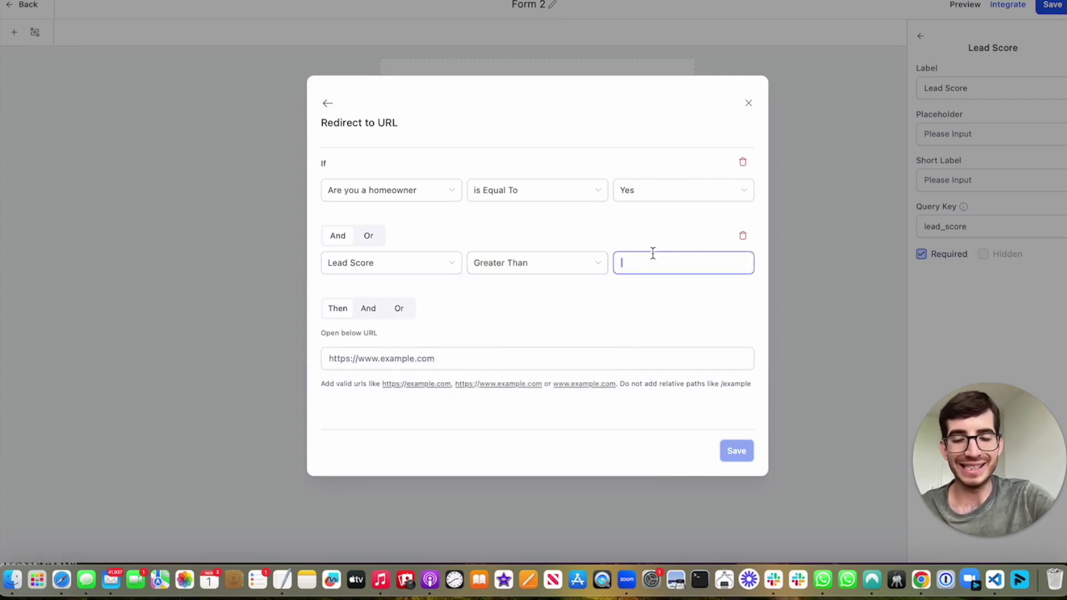
type("7")
left_click(503, 297)
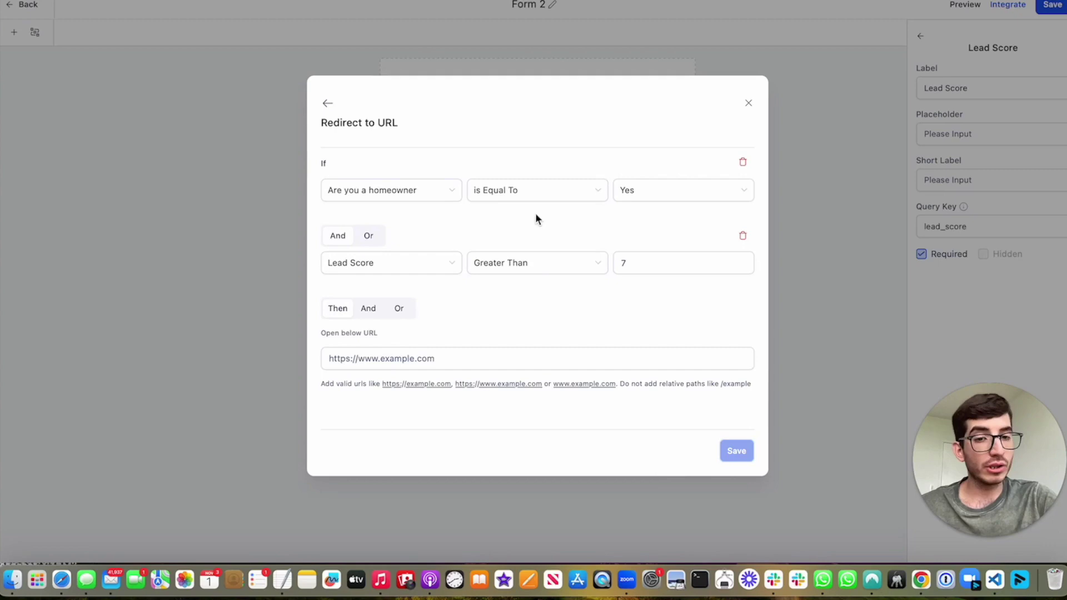
left_click(369, 357)
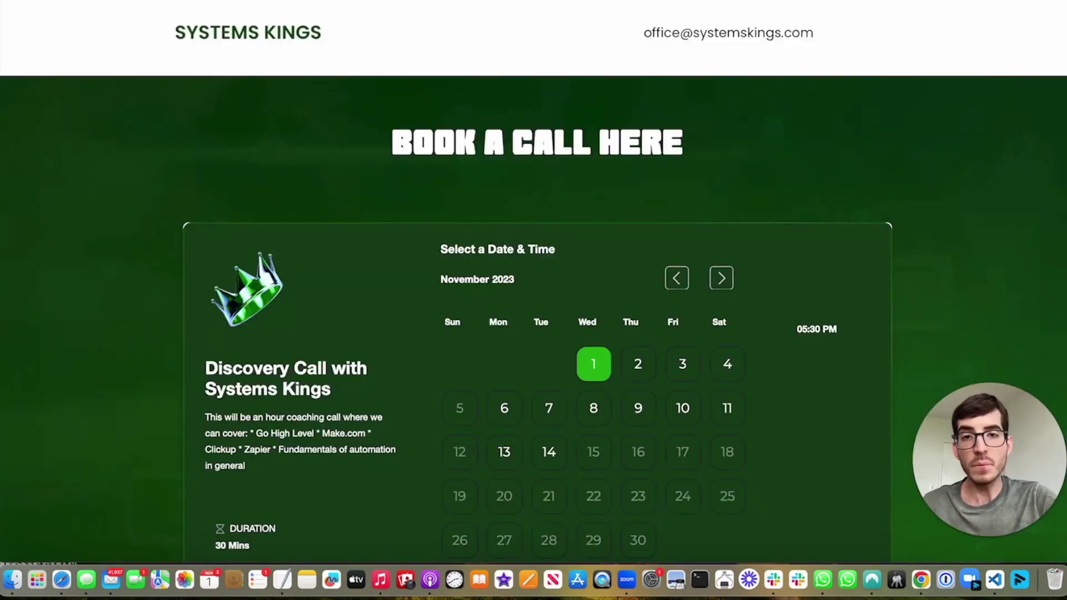
key("super+l")
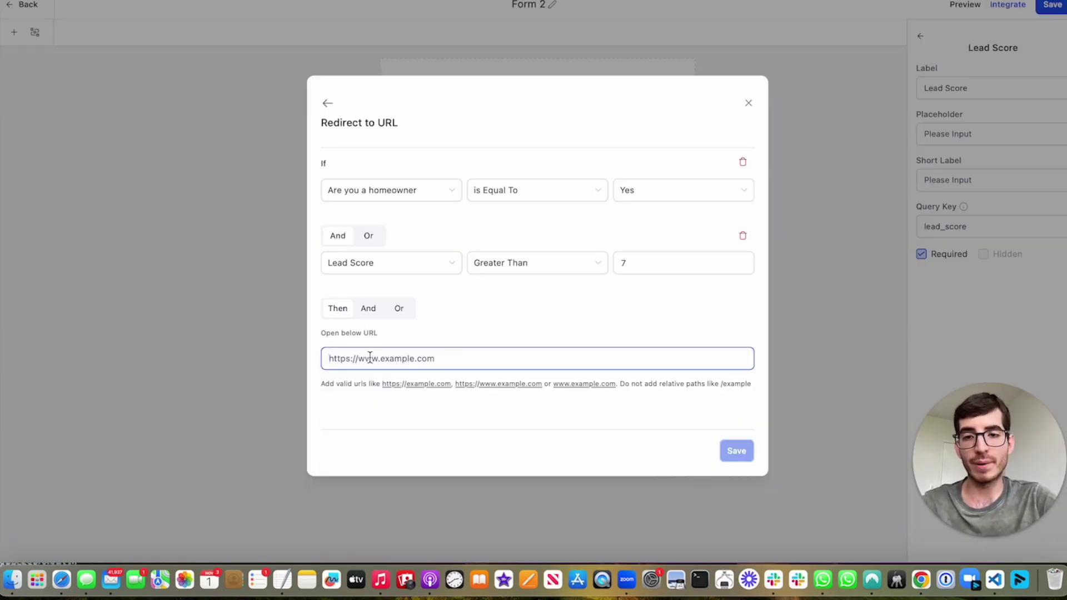
type("https://www.systemskings.com/book-a-call")
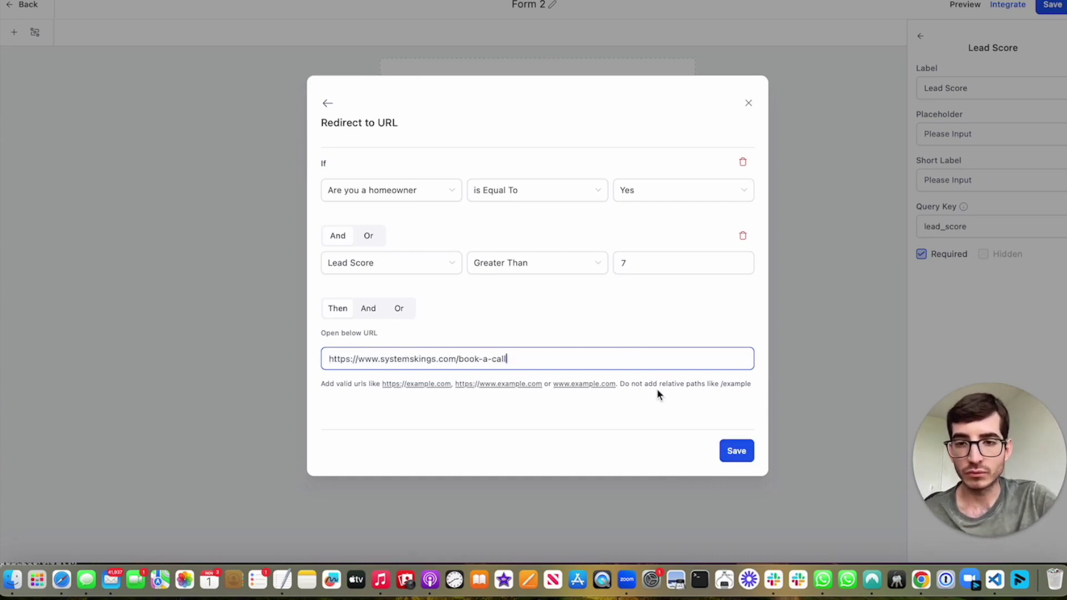
left_click(737, 451)
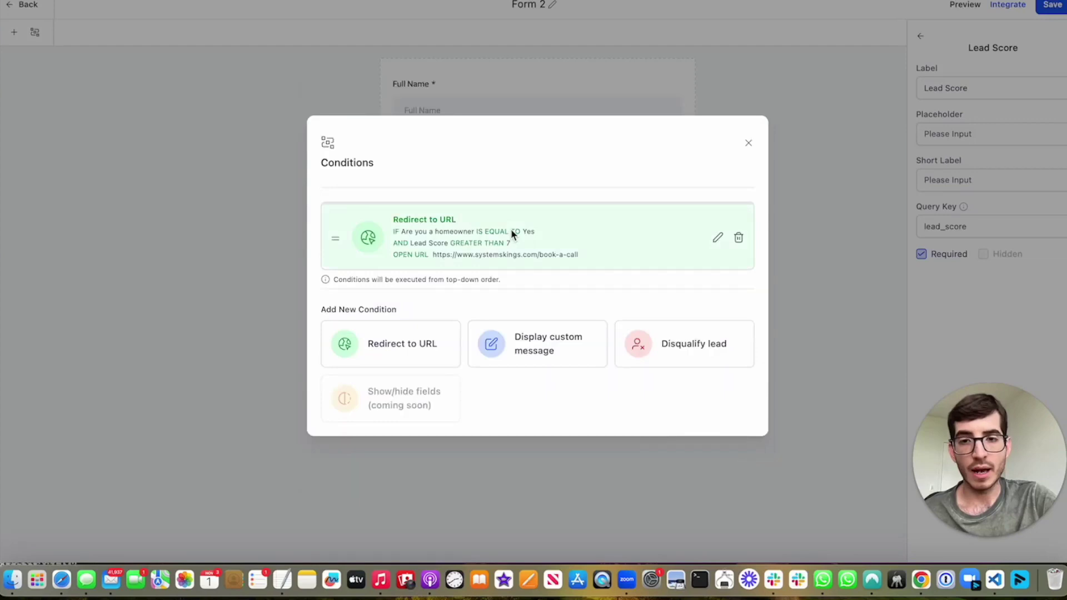
left_click(717, 242)
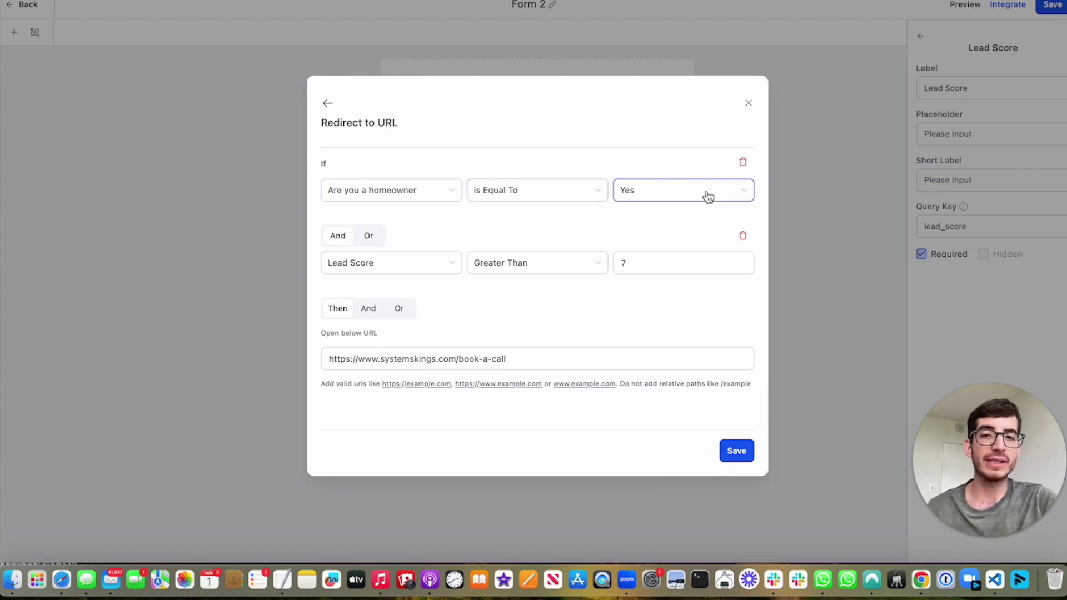
Add an Or condition on Phone using the Starts With comparison
left_click(400, 308)
scroll(461, 304, "down", 2)
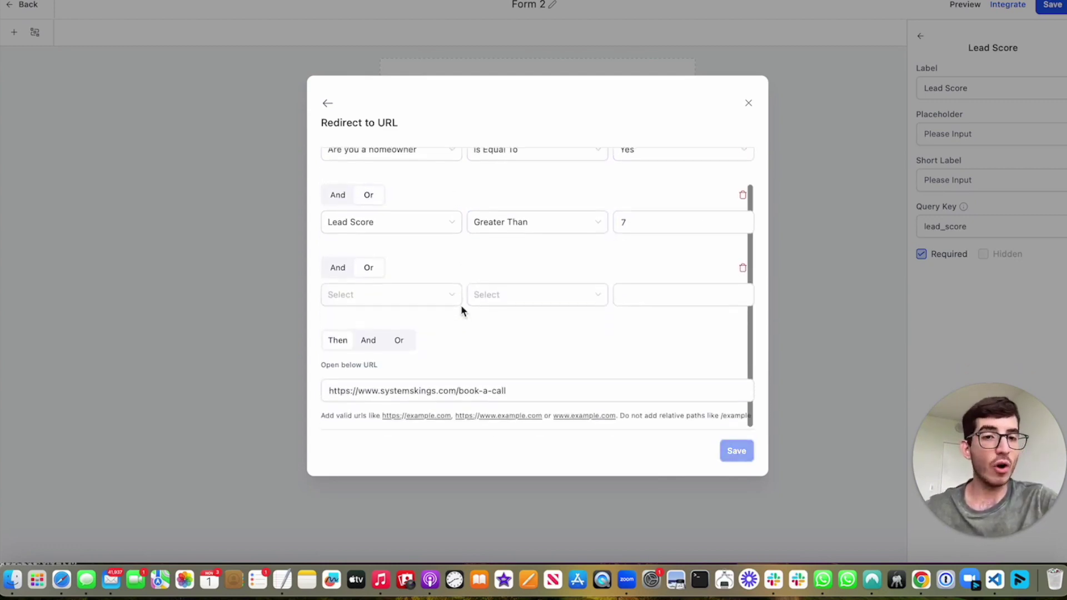
scroll(461, 305, "up", 2)
scroll(461, 305, "down", 1)
scroll(459, 304, "up", 1)
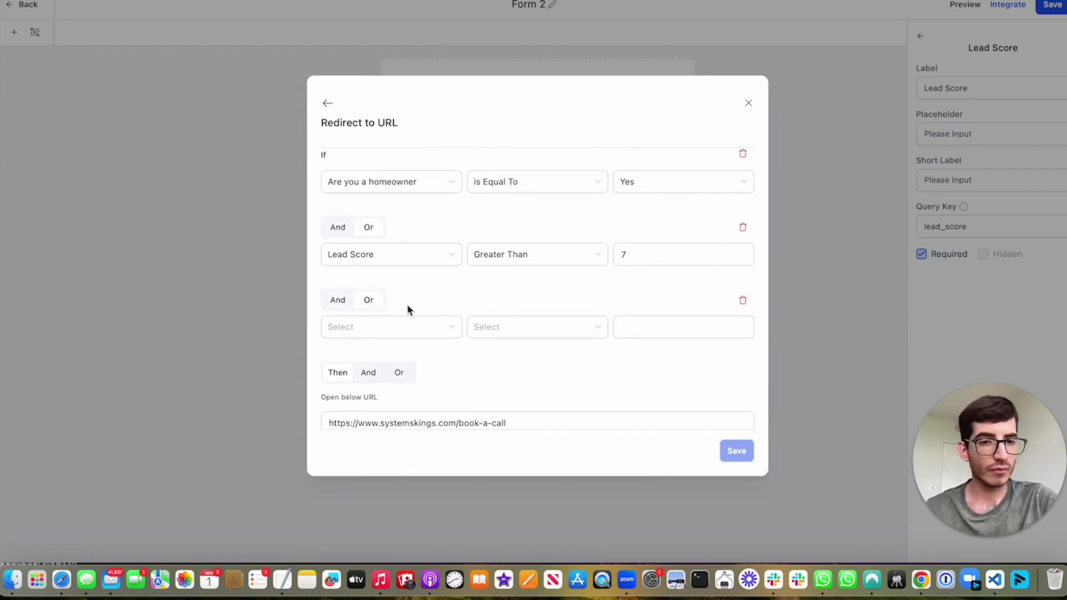
scroll(455, 297, "down", 2)
scroll(454, 297, "up", 2)
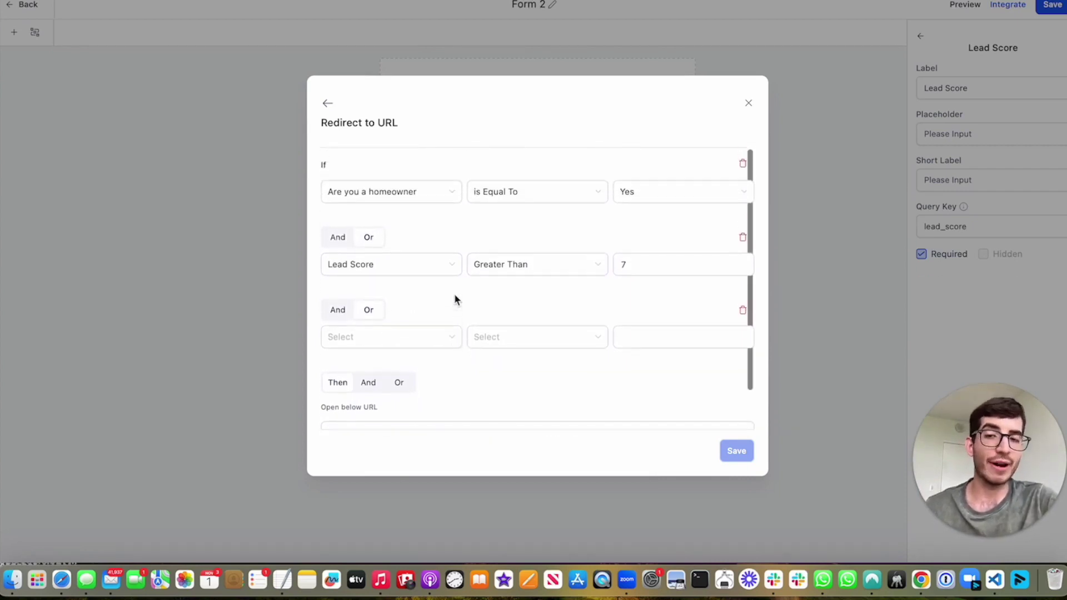
scroll(445, 336, "down", 2)
left_click(387, 295)
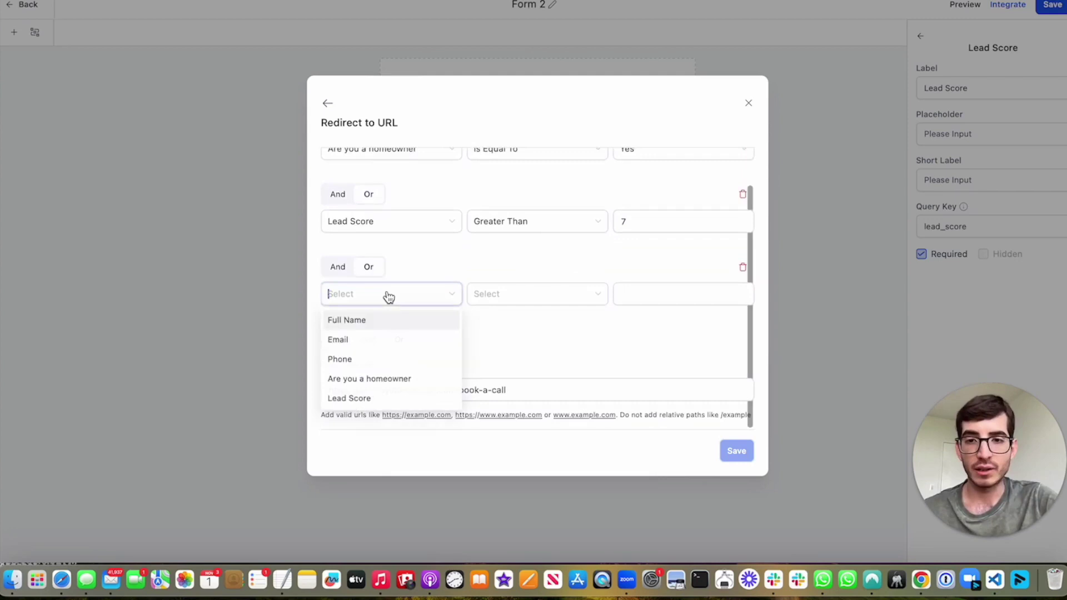
left_click(369, 361)
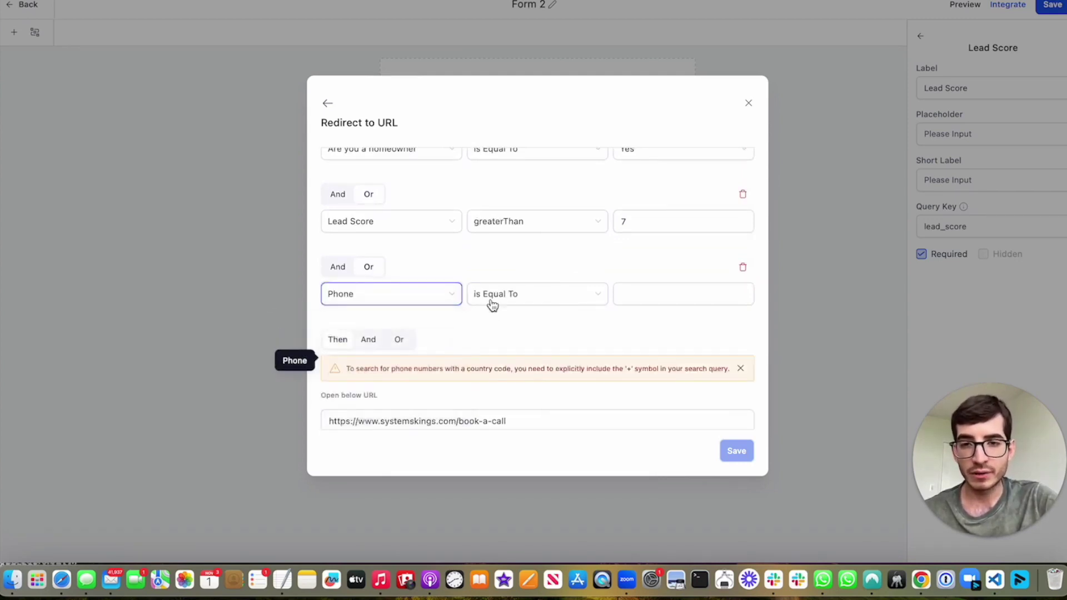
left_click(488, 294)
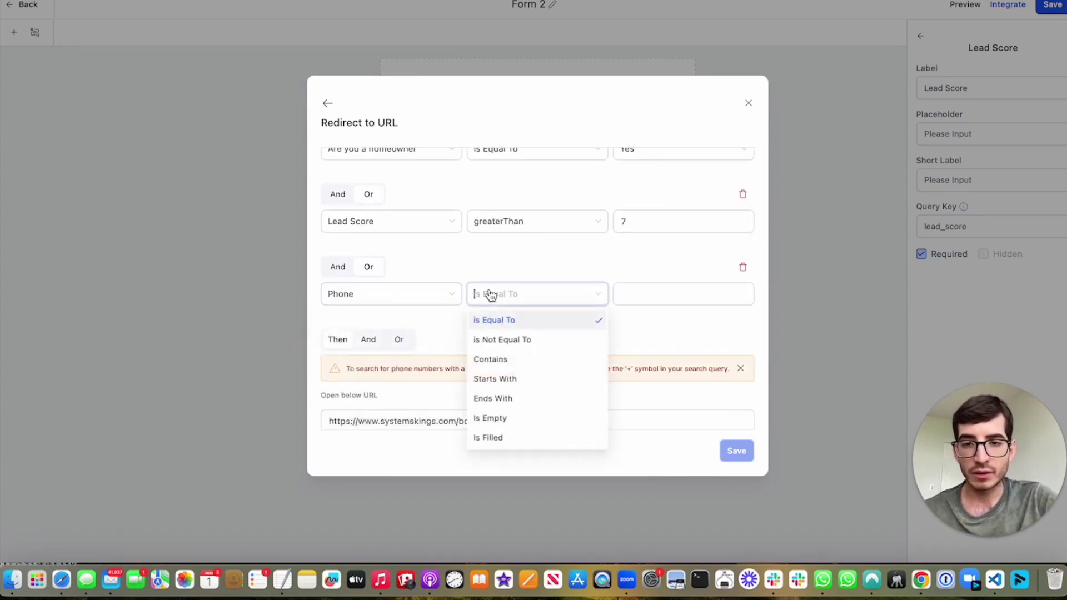
left_click(530, 379)
Enter 1224 as the Phone condition value, removing the stray plus sign
left_click(641, 295)
type("224")
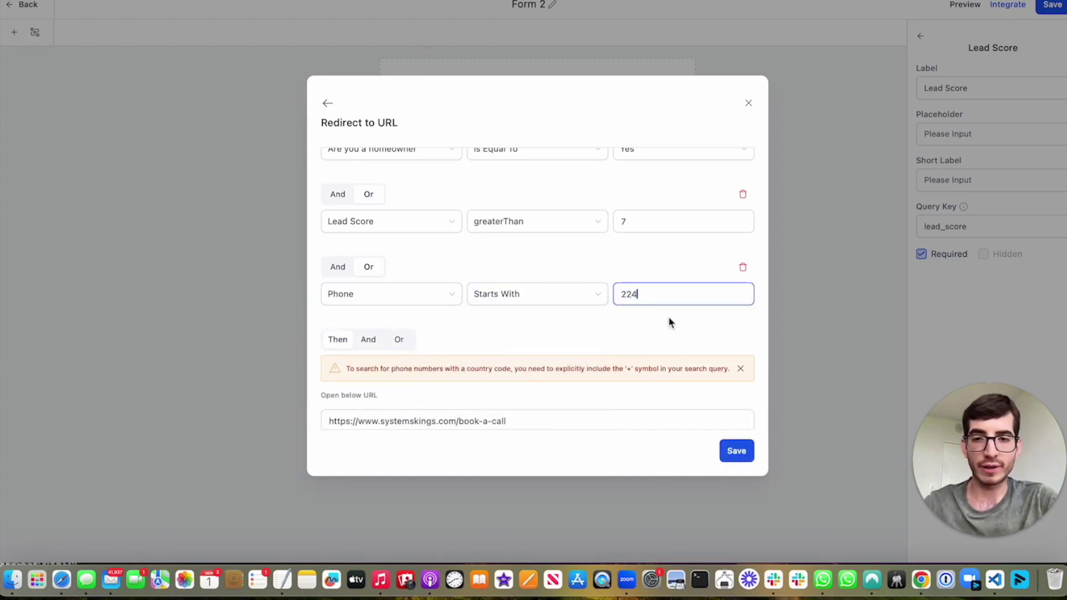
left_click(622, 294)
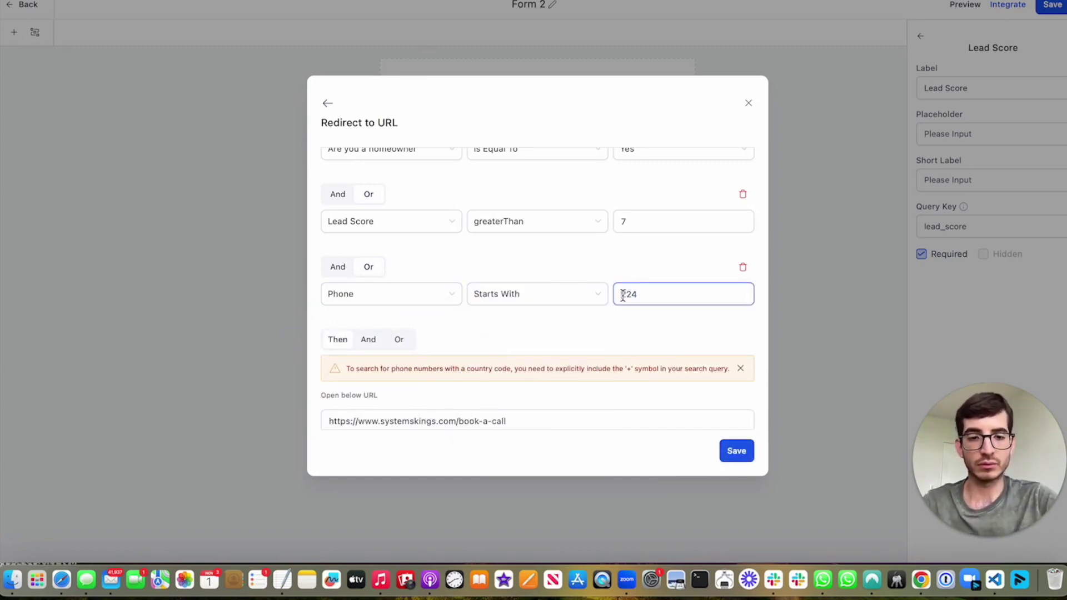
type("+1")
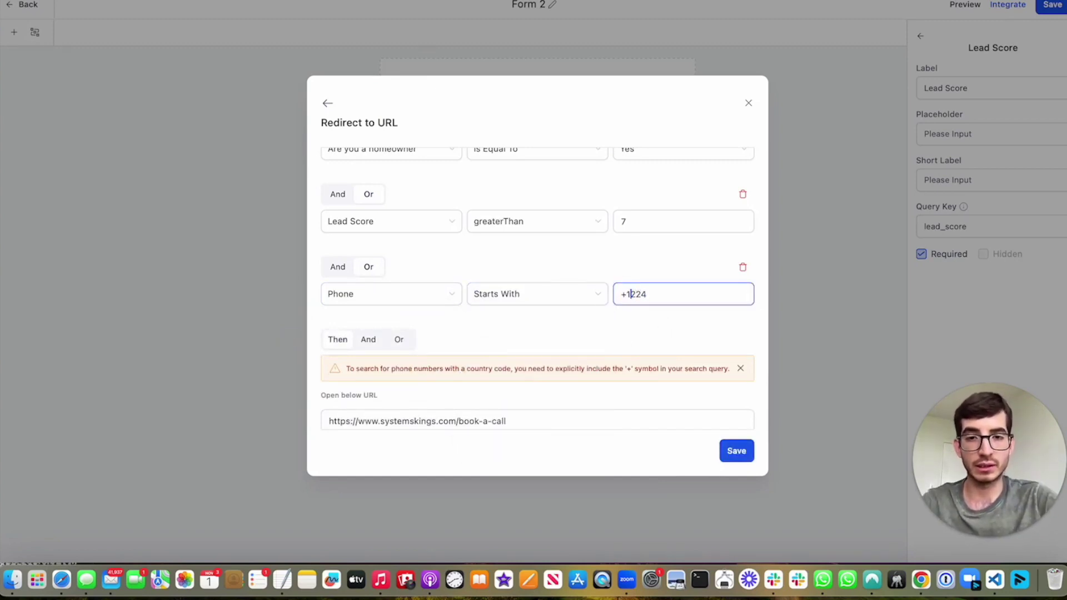
left_click(627, 294)
key("BackSpace")
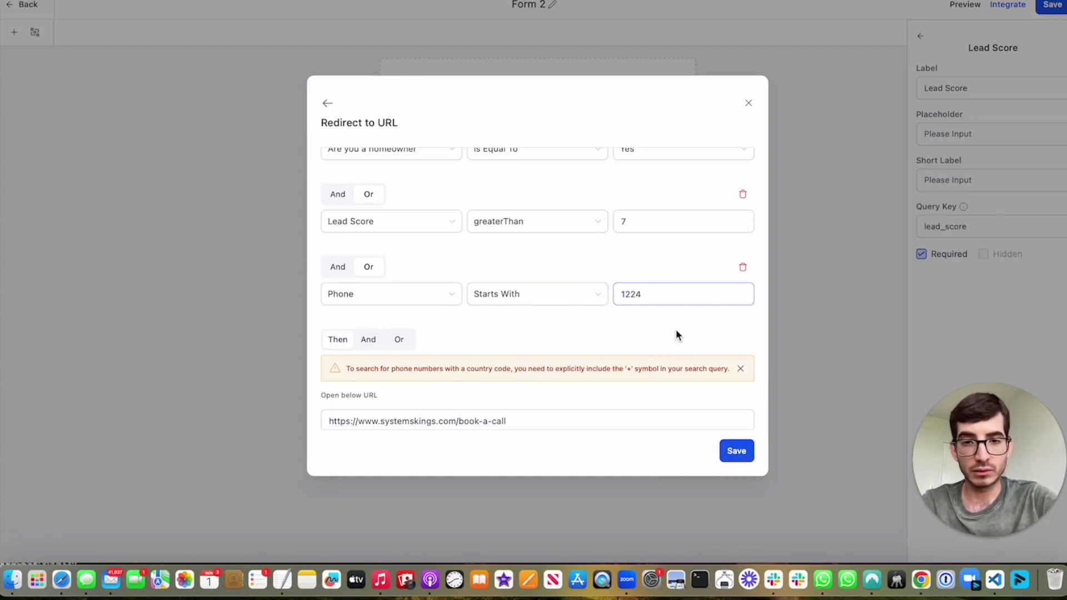
left_click(741, 370)
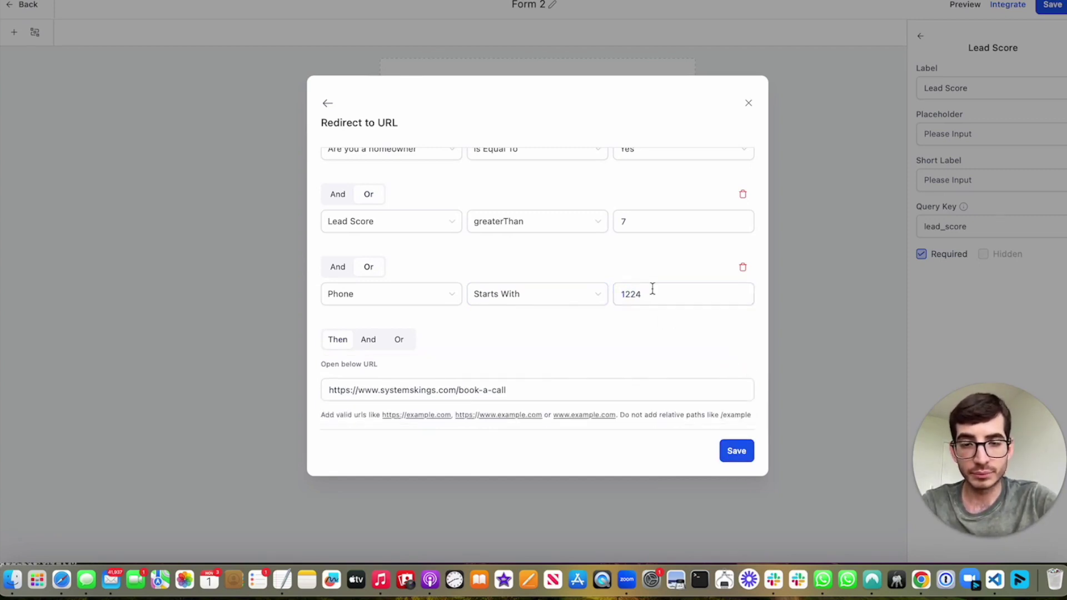
left_click(652, 291)
left_click(649, 314)
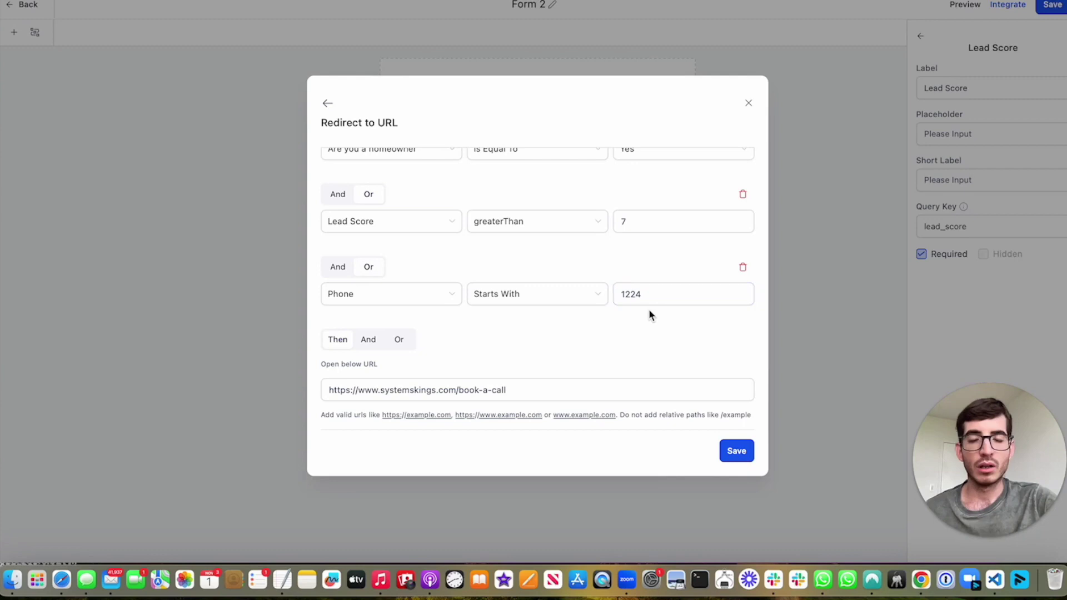
Delete the trial Phone Starts With 1224 condition and re-save the redirect rule
scroll(603, 319, "up", 2)
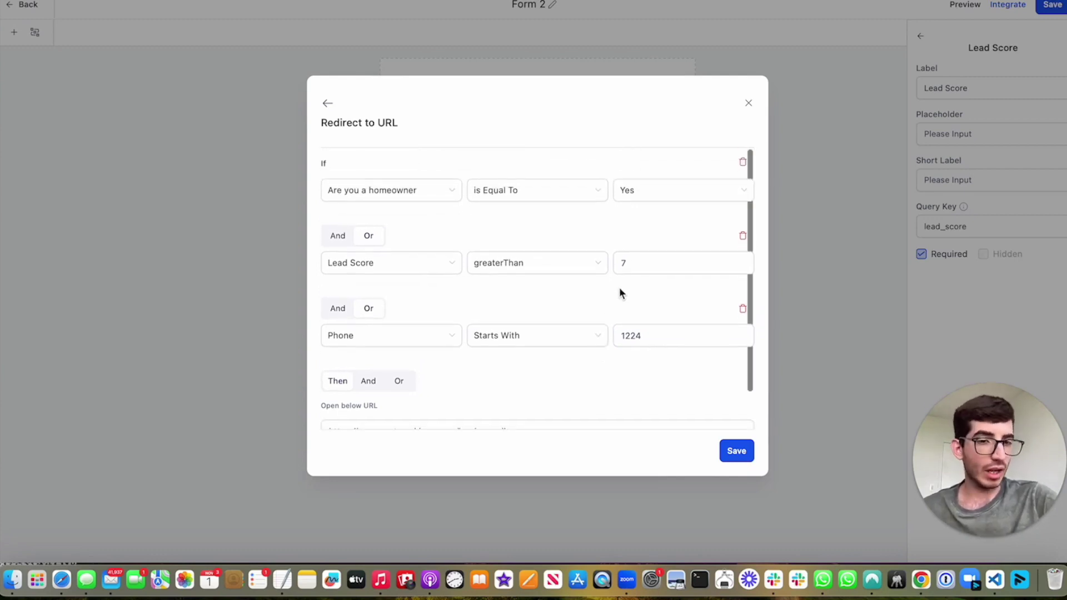
scroll(619, 293, "down", 1)
left_click(619, 293)
scroll(619, 293, "up", 1)
left_click(418, 309)
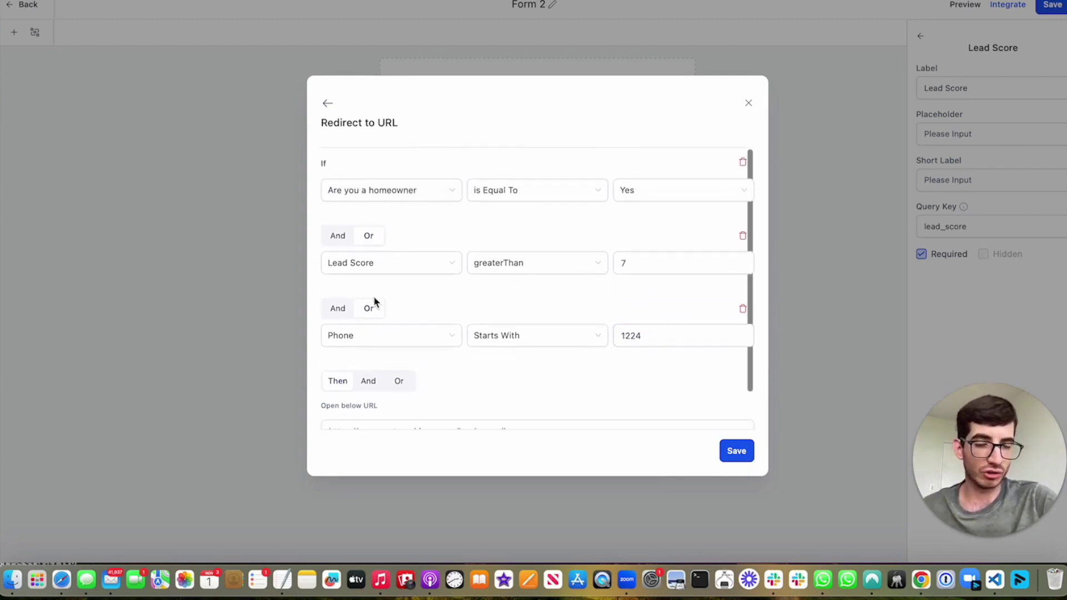
scroll(559, 300, "down", 2)
scroll(562, 311, "up", 2)
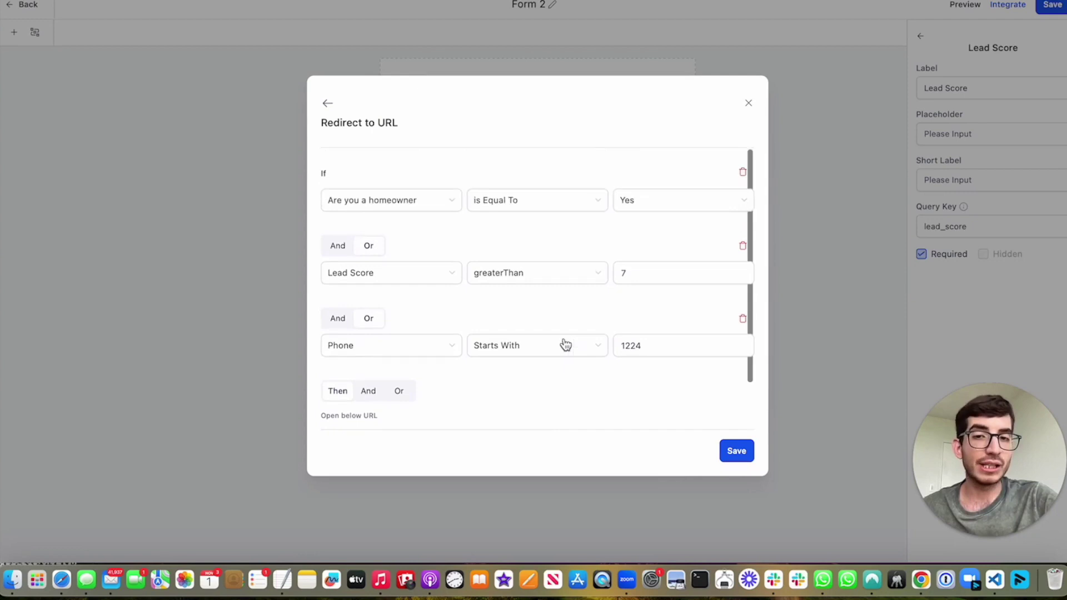
scroll(487, 295, "down", 1)
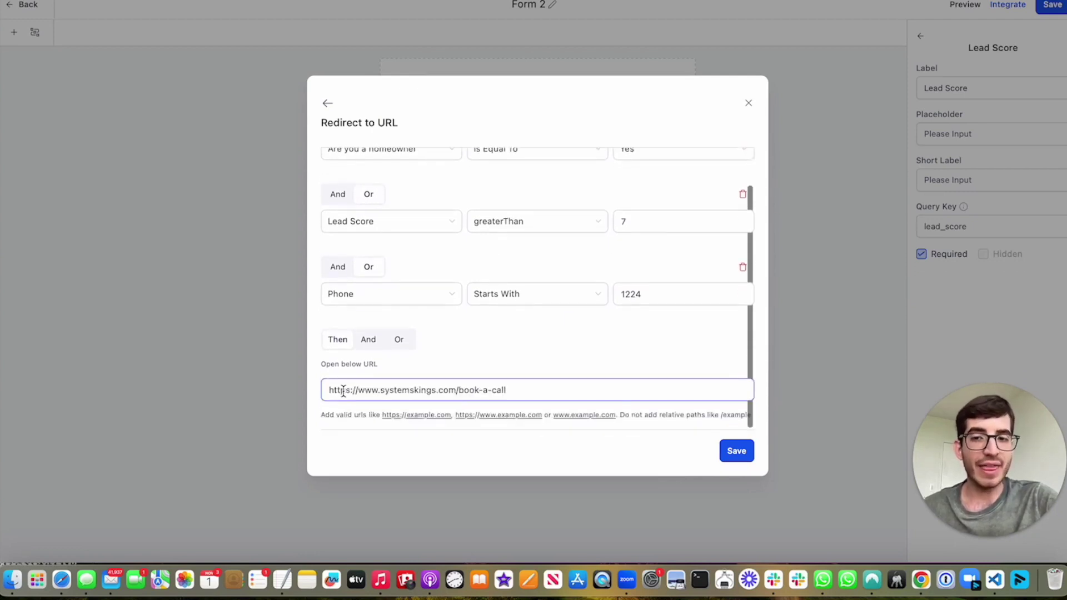
left_click_drag(333, 390, 528, 392)
left_click(488, 390)
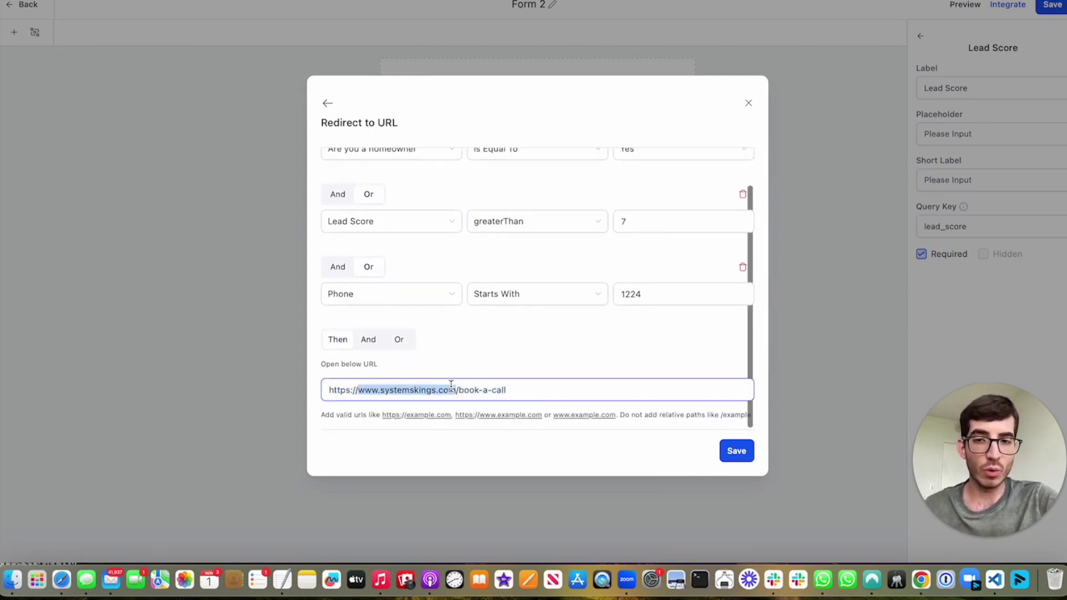
triple_click(450, 390)
left_click(571, 335)
scroll(571, 335, "up", 1)
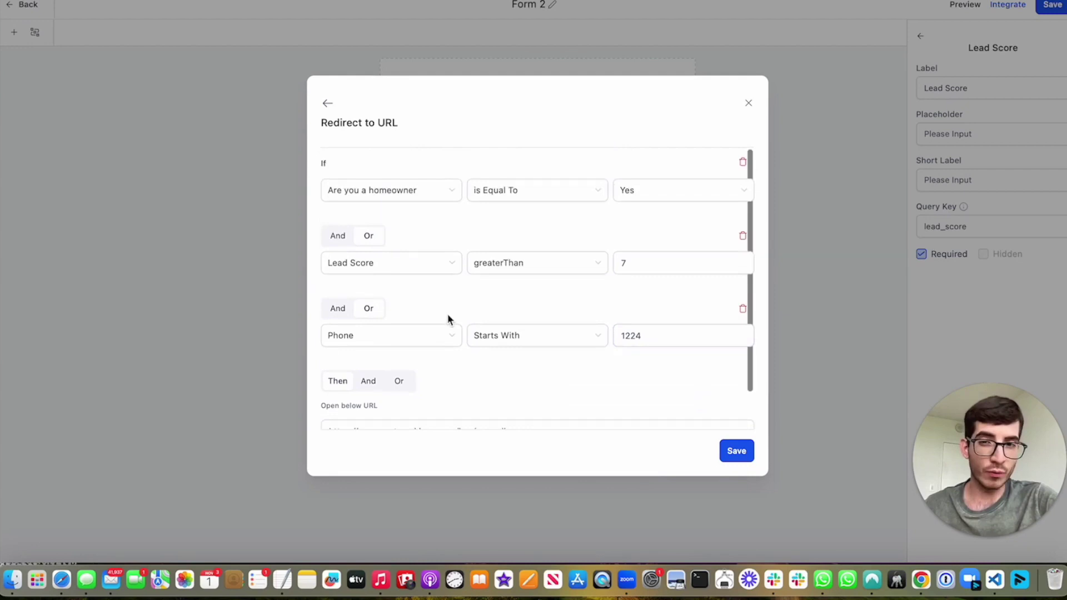
left_click(742, 310)
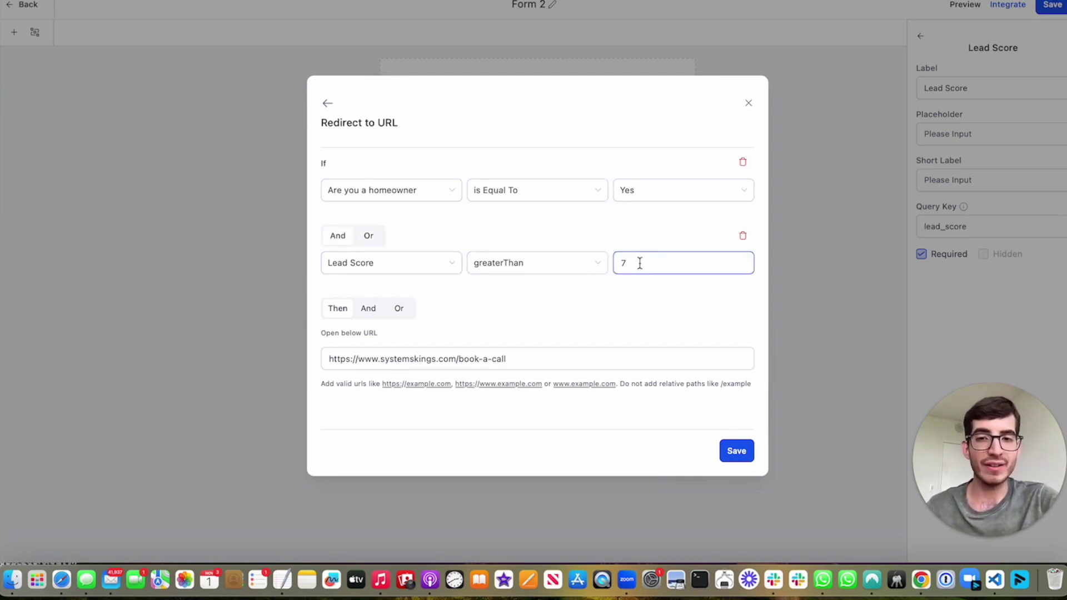
left_click(733, 453)
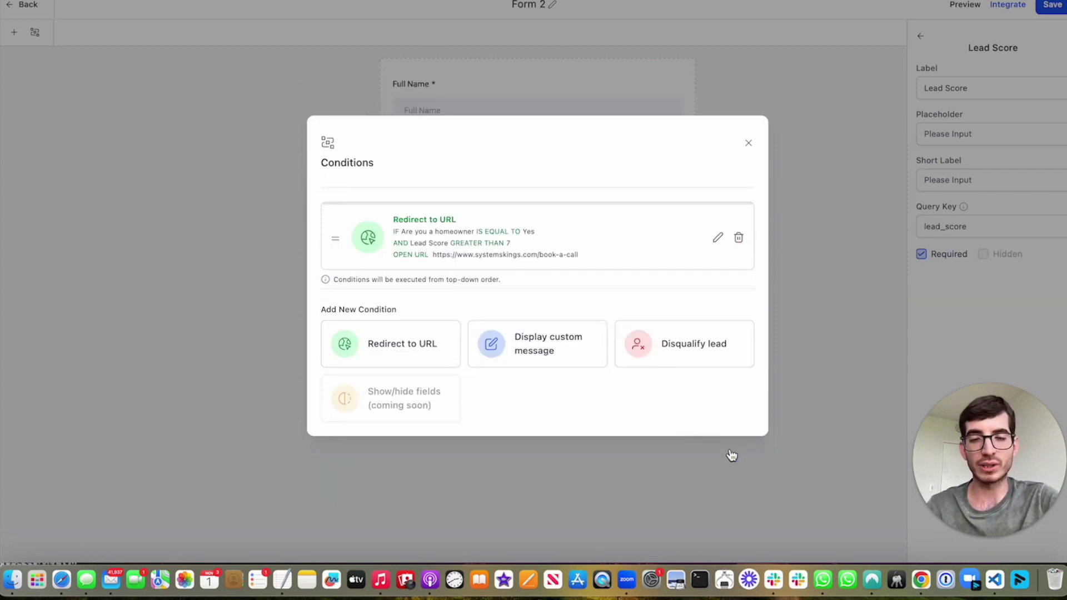
Start a Disqualify lead rule with Are you a homeowner Equal To No
left_click(688, 348)
left_click(358, 194)
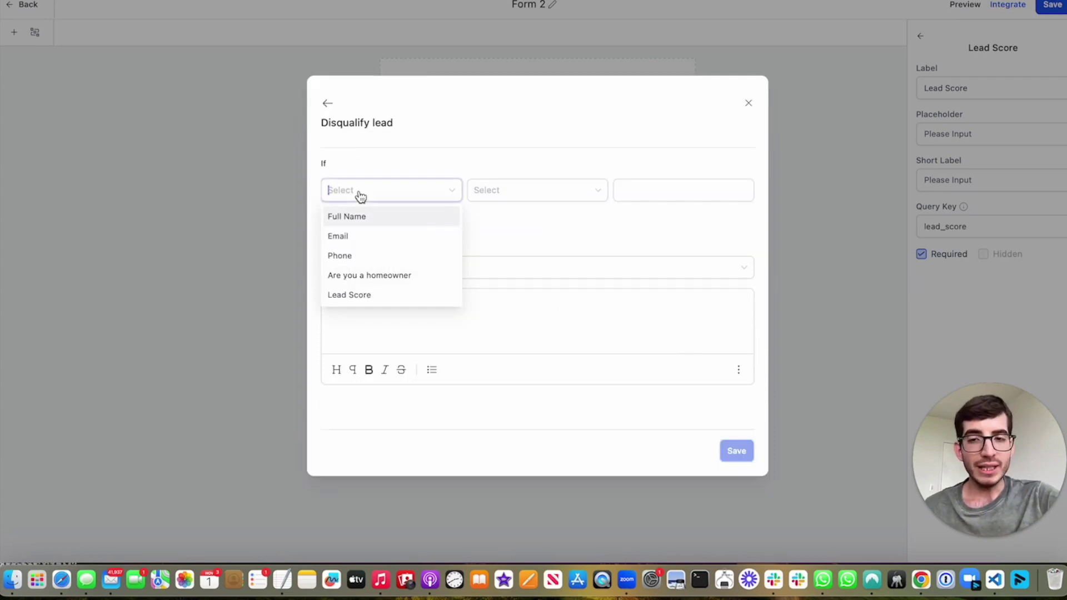
left_click(347, 278)
left_click(523, 195)
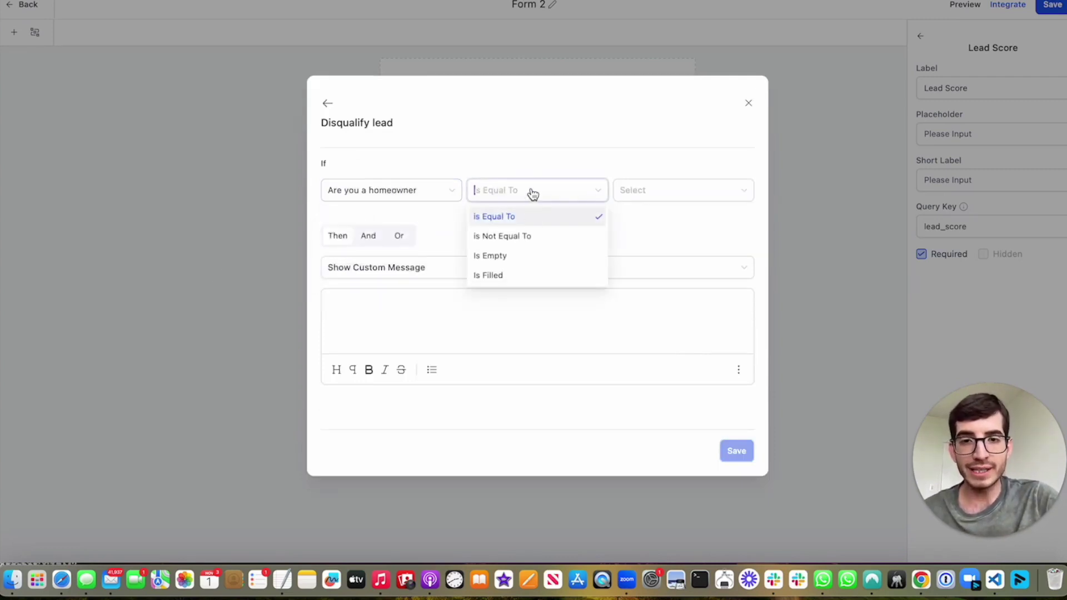
left_click(507, 219)
left_click(664, 195)
left_click(644, 240)
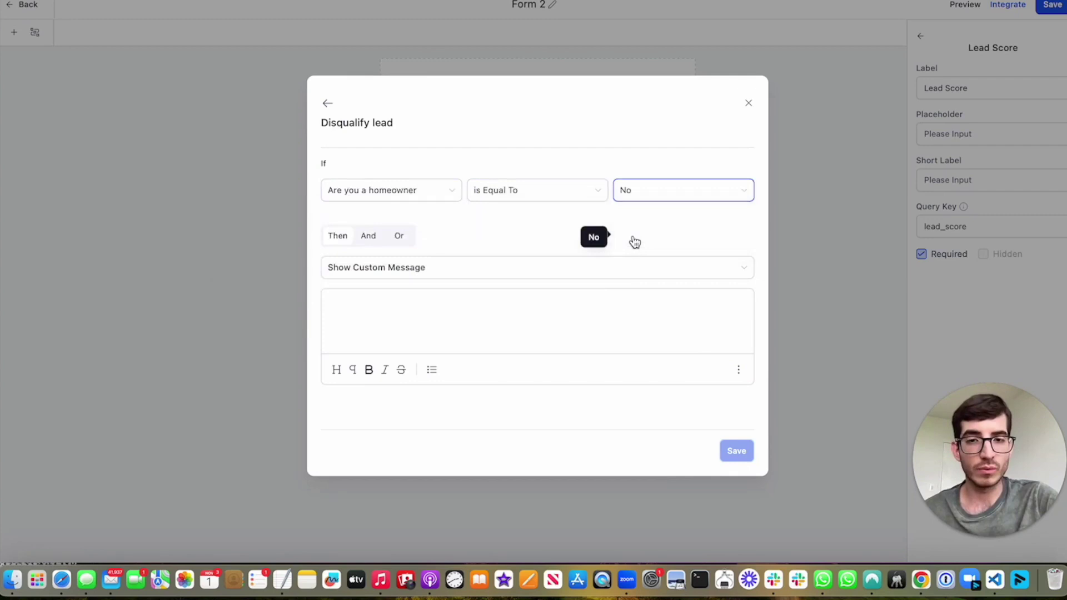
Add an And condition requiring Lead Score Less Than 6
left_click(366, 238)
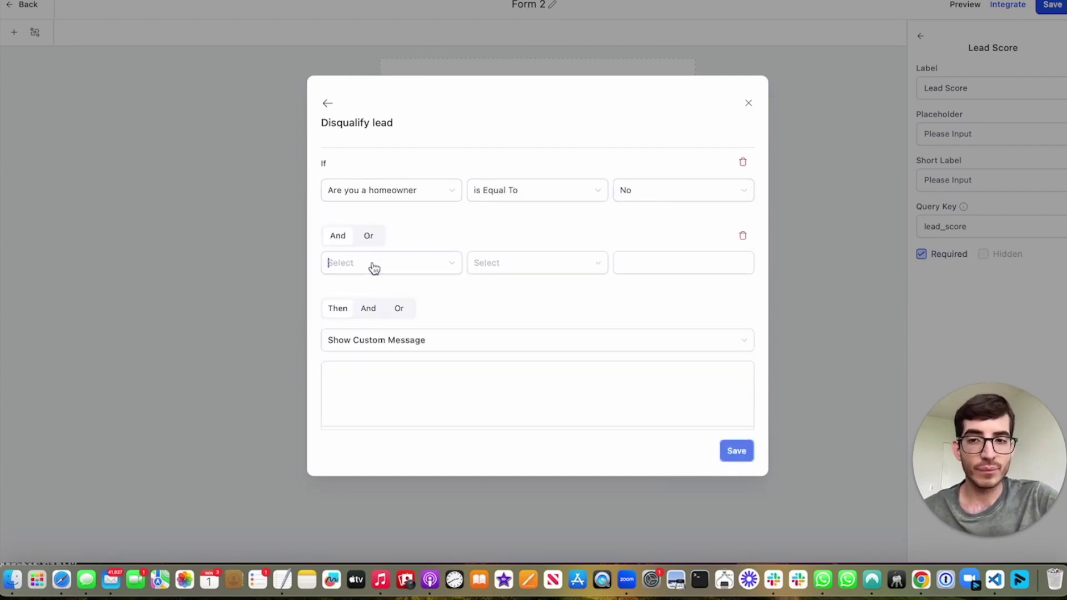
left_click(373, 266)
type("lead")
left_click(367, 289)
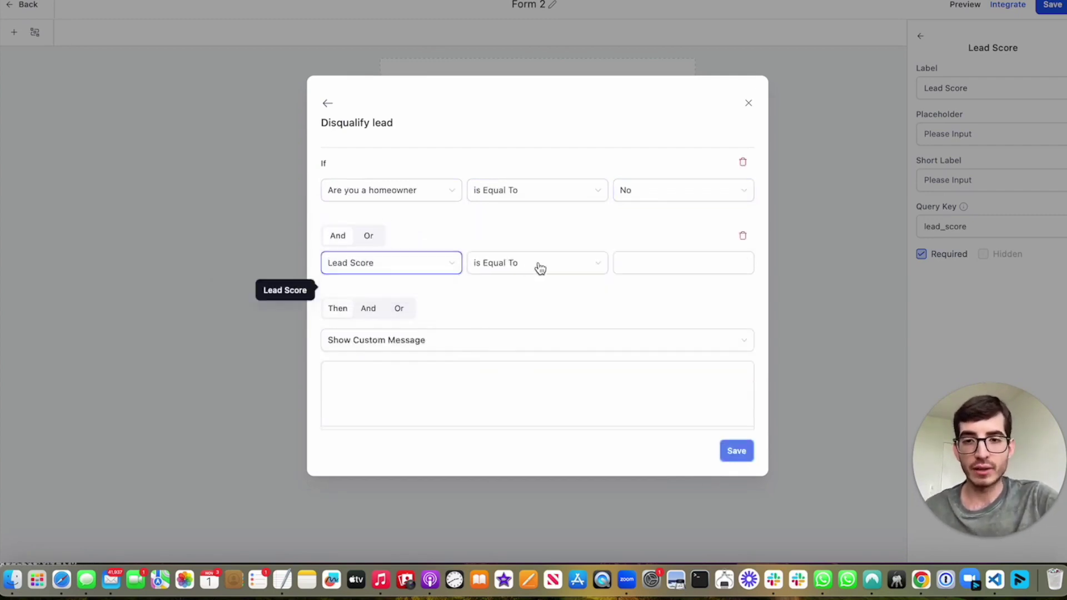
left_click(539, 264)
left_click(511, 387)
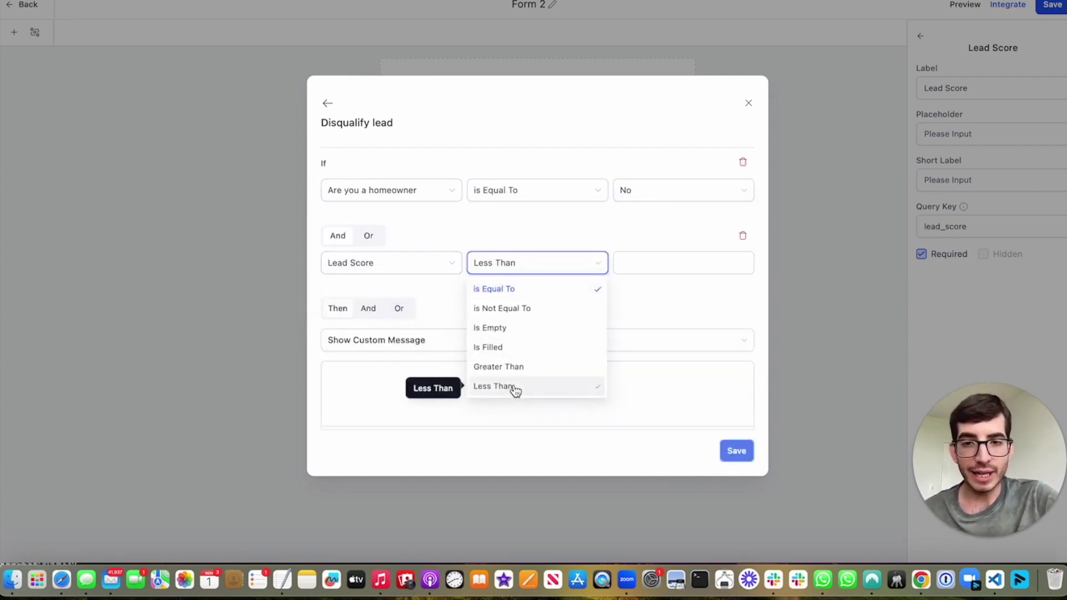
left_click(631, 266)
type("6")
Show the custom message 'Hey thanks for your time but you don't qualify' and save
left_click(474, 348)
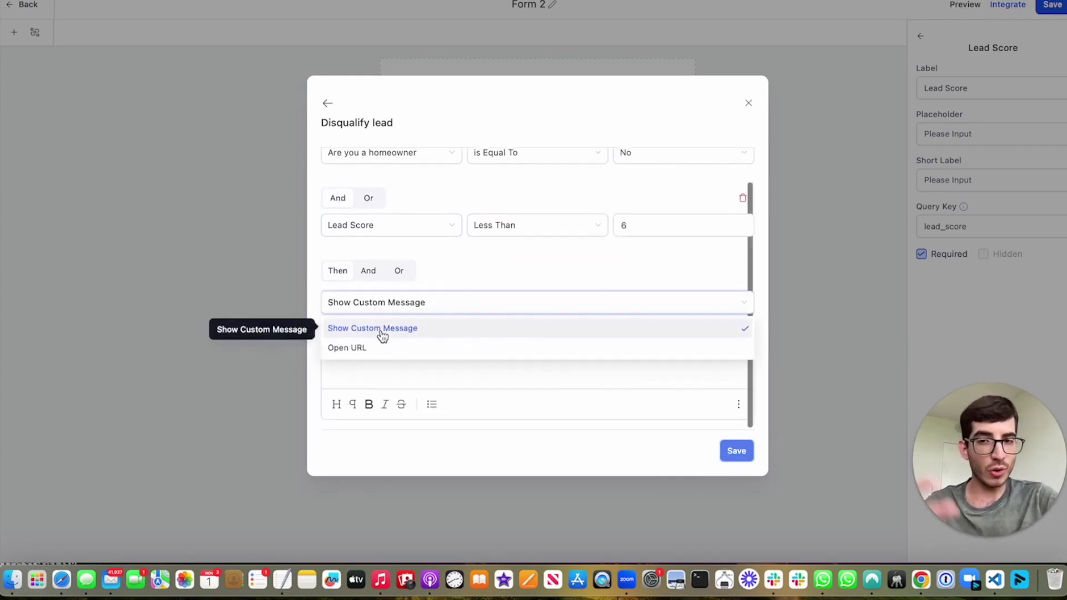
left_click(388, 333)
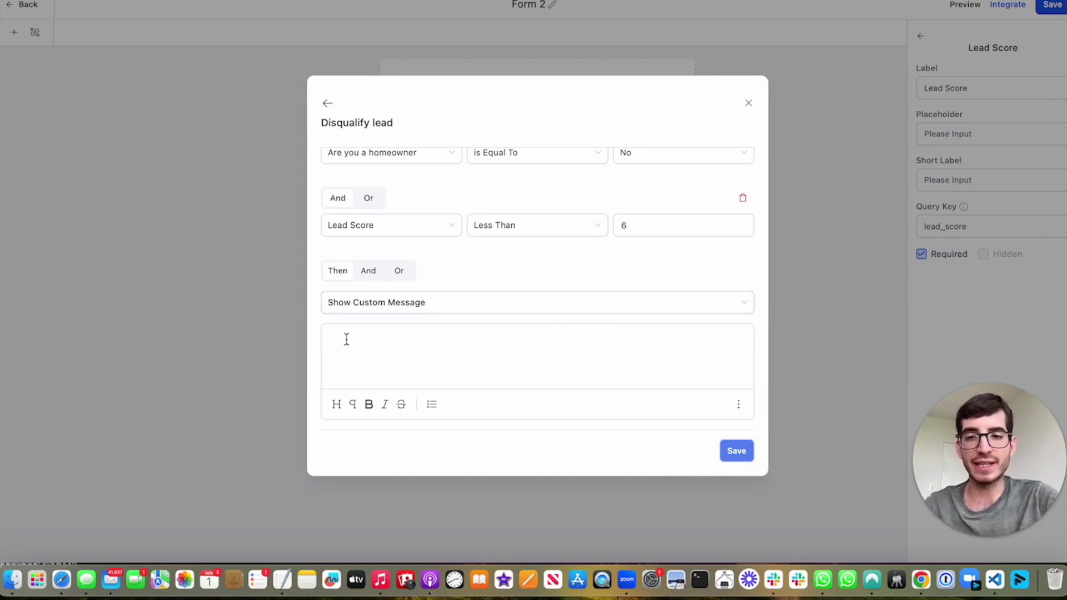
type("Hey thanks for you")
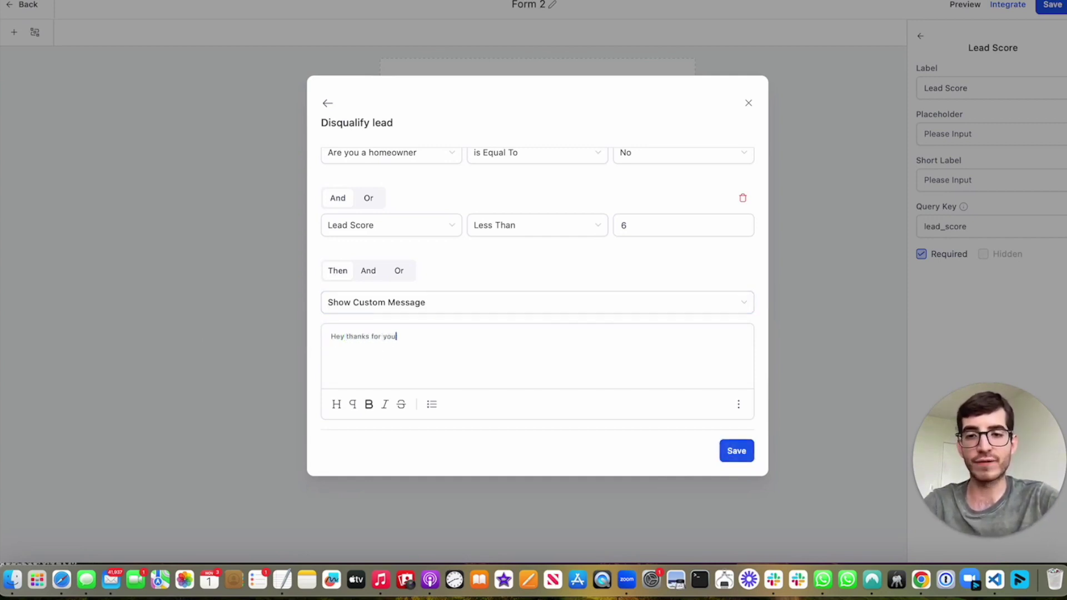
type("r time but you don't qualify")
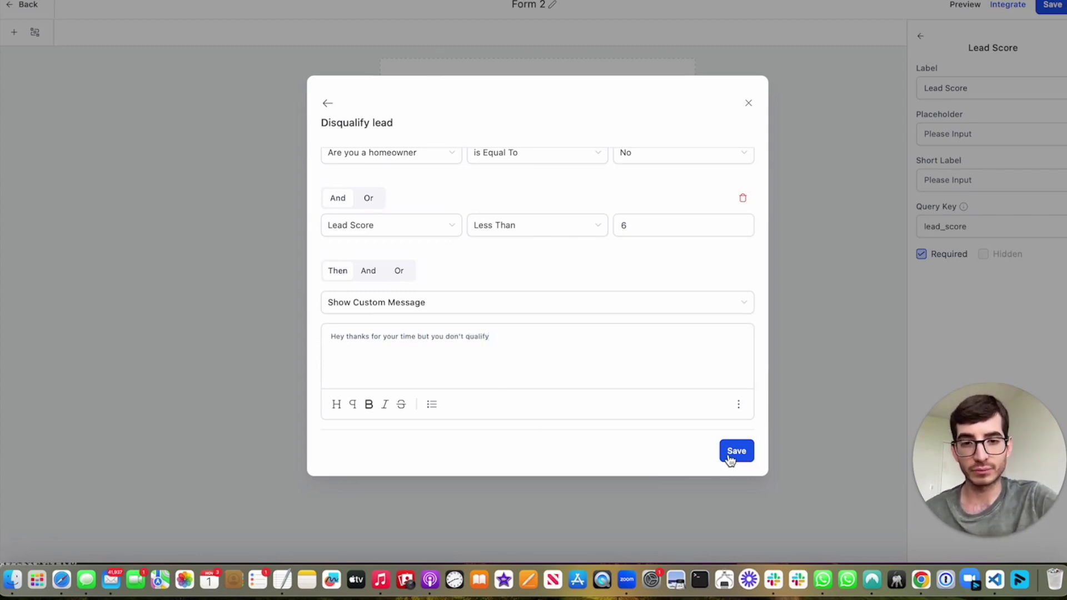
left_click(735, 451)
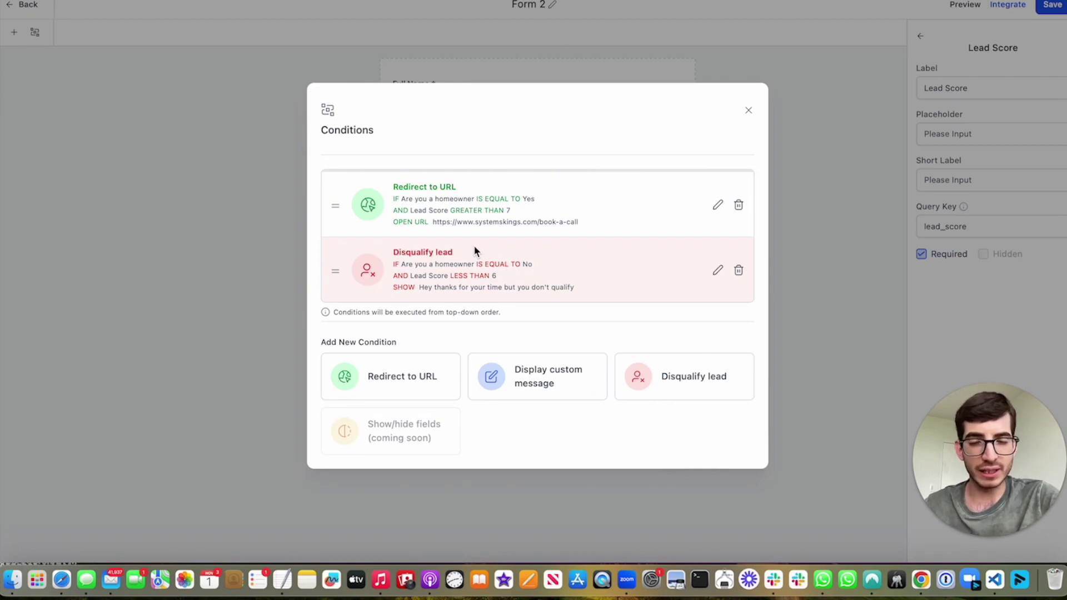
Start a Display custom message rule with Lead Score Less Than 3
left_click(544, 376)
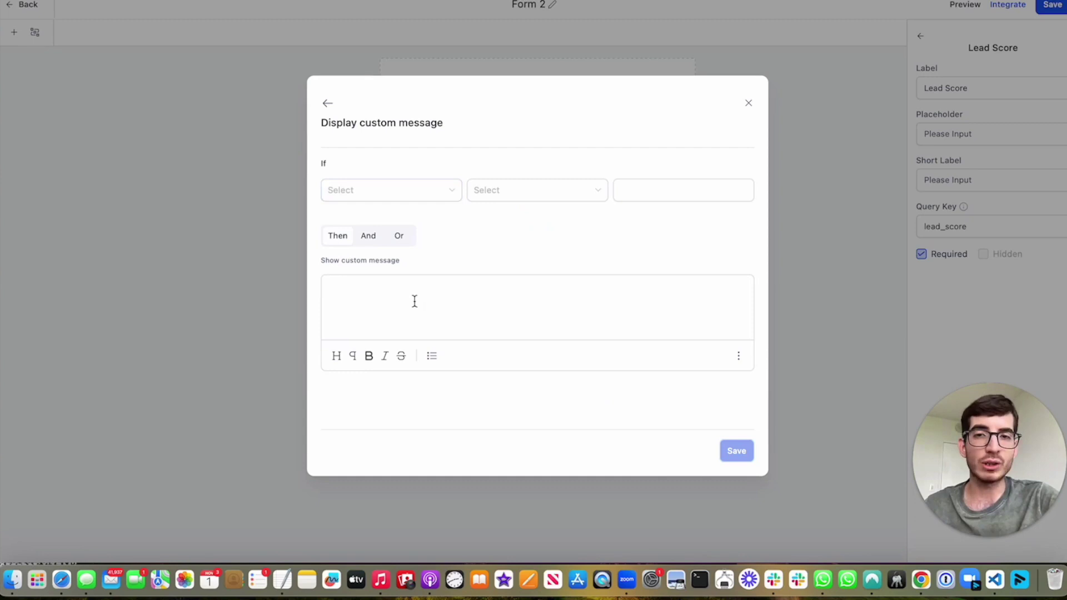
left_click(386, 193)
left_click(367, 295)
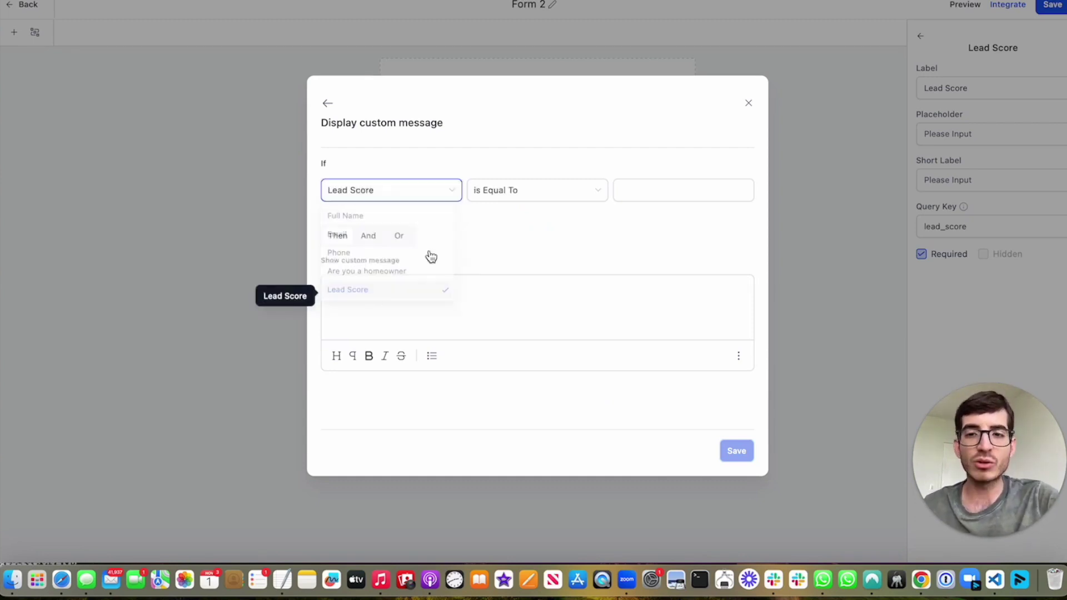
left_click(508, 196)
left_click(510, 315)
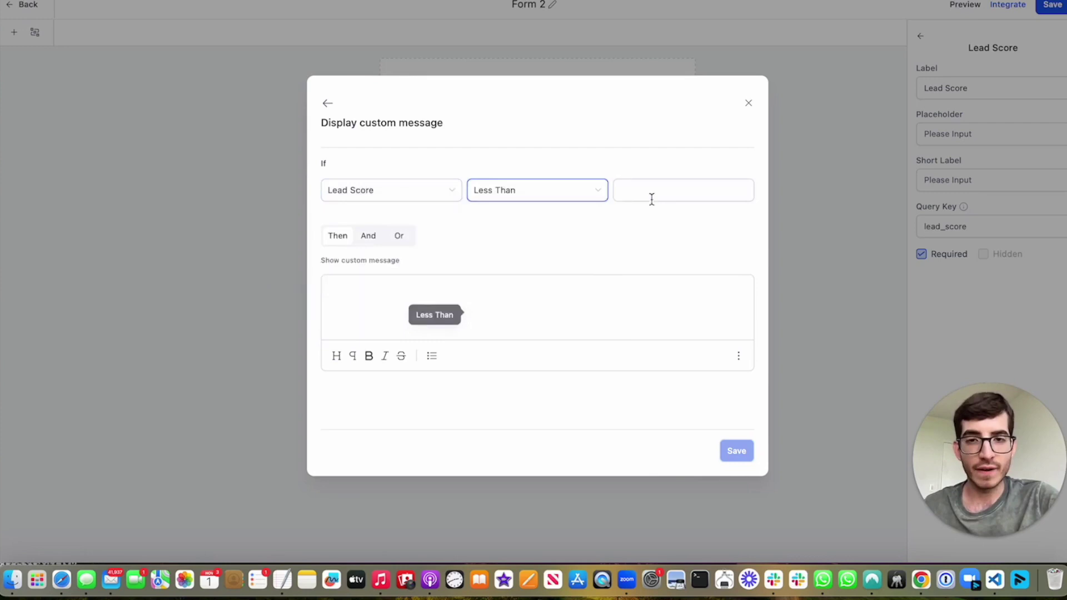
left_click(650, 198)
type("4")
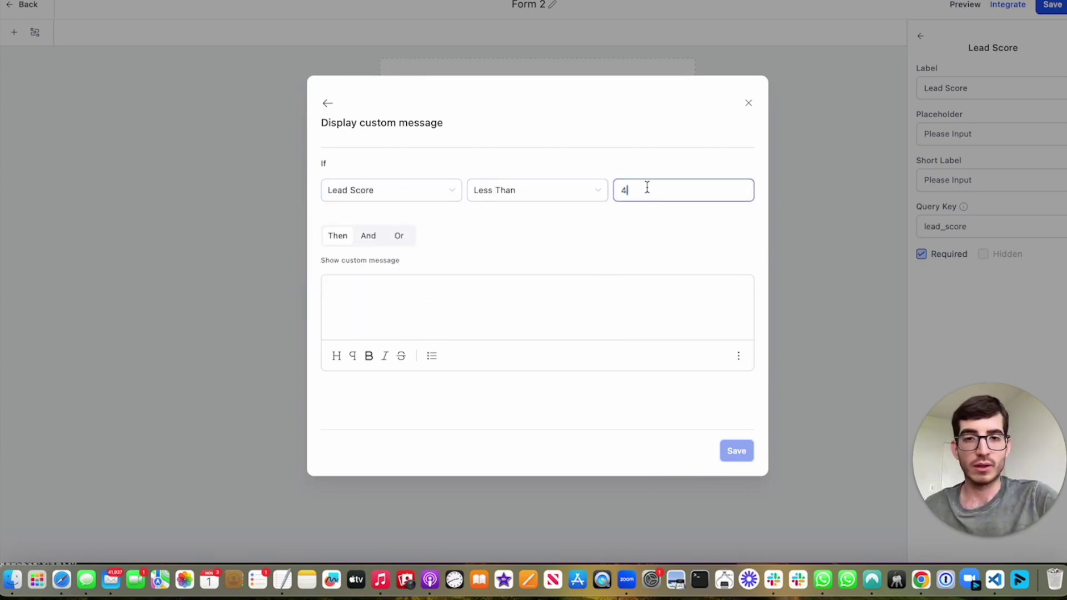
key("BackSpace")
type("3")
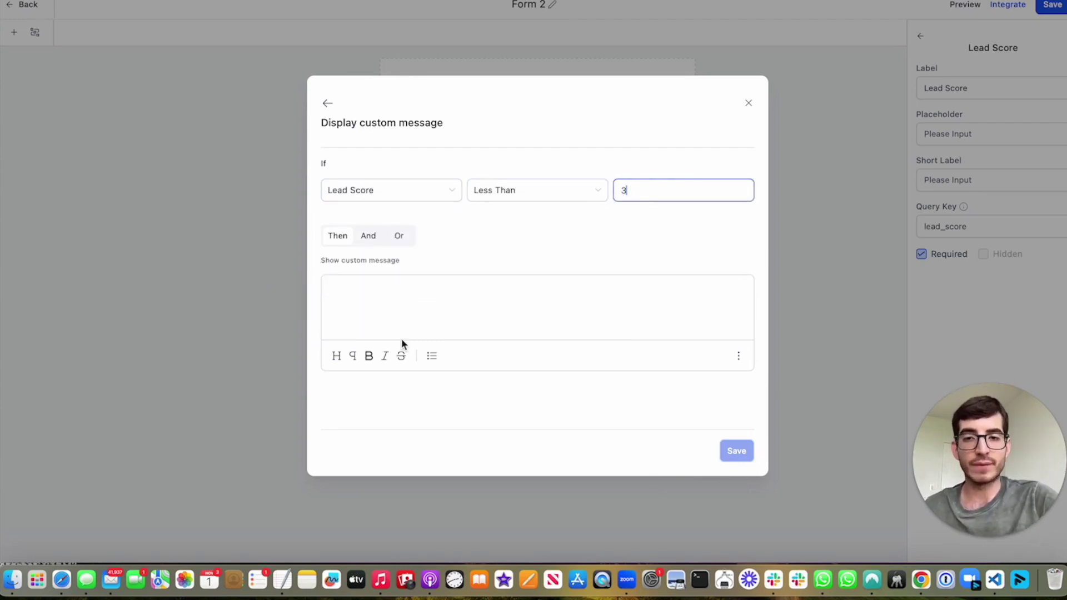
Enter the message 'Thanks for your time, have a nice day.' and save the rule
left_click(391, 311)
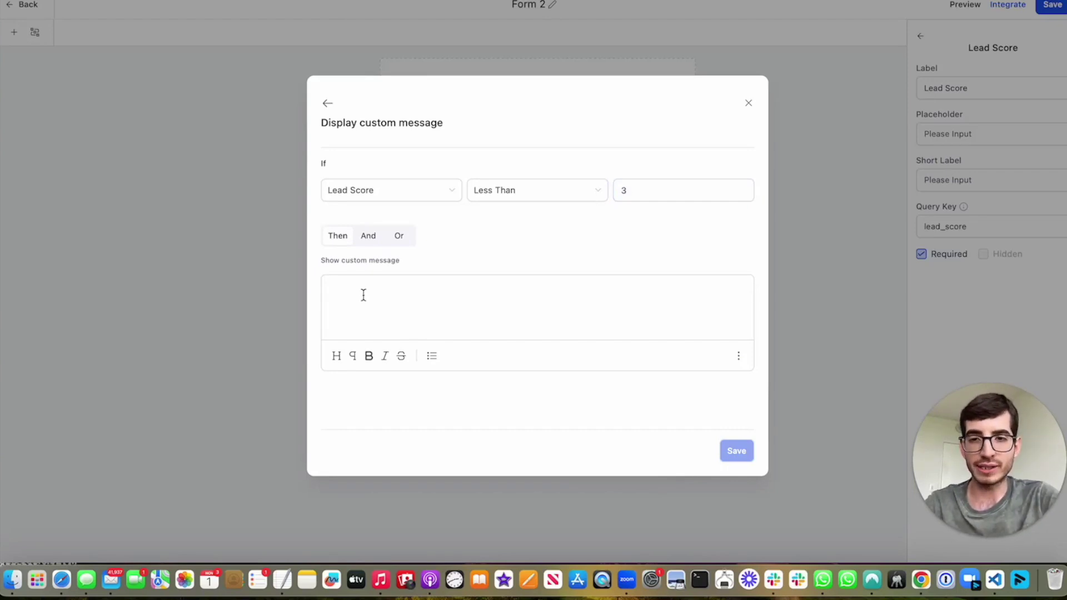
type("Gre")
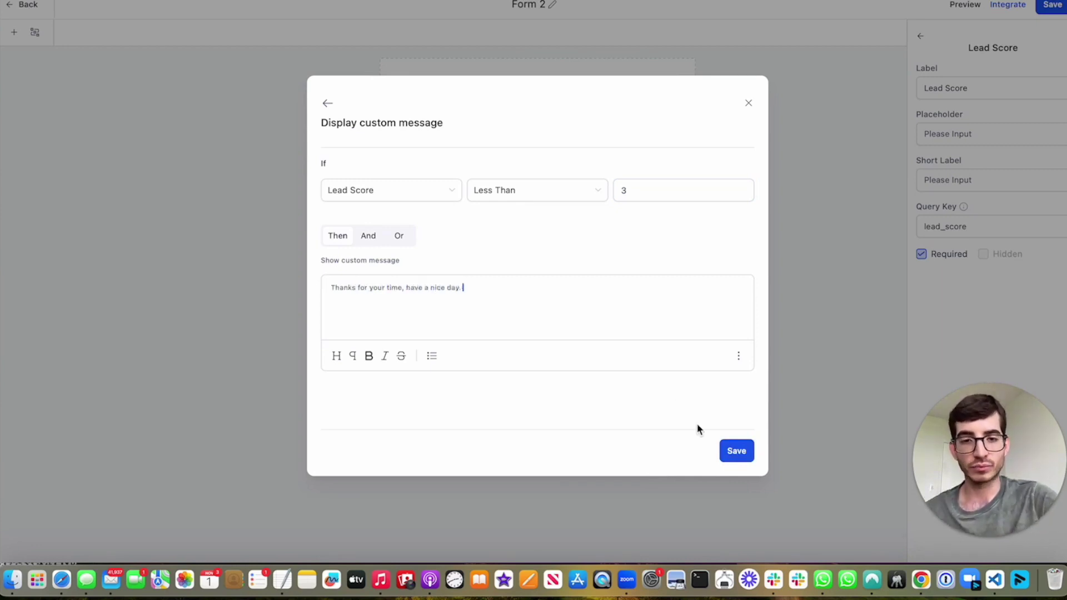
left_click(737, 451)
scroll(500, 214, "down", 2)
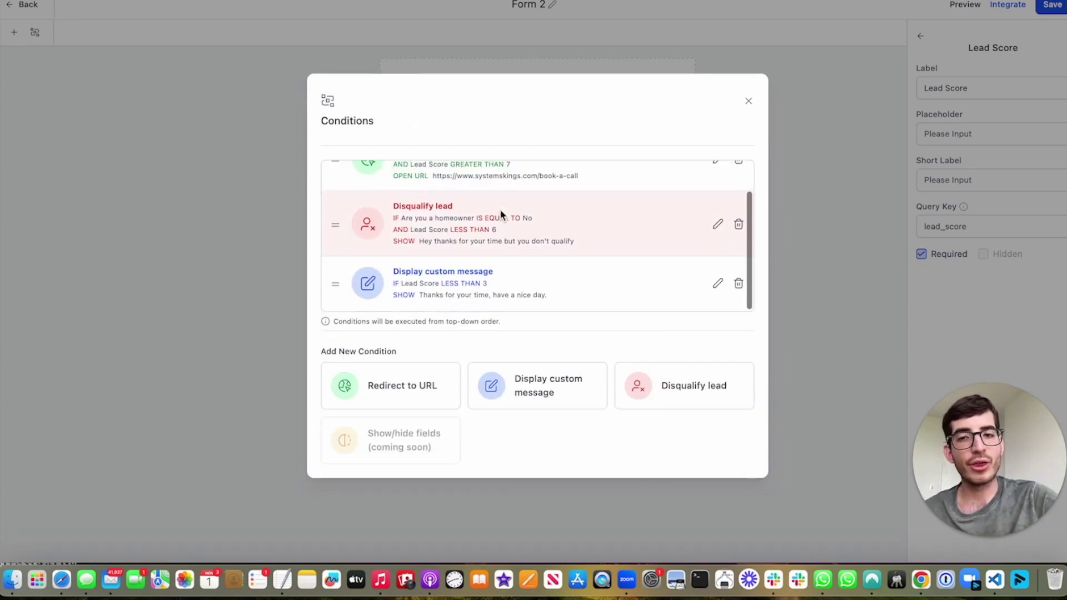
scroll(517, 216, "up", 2)
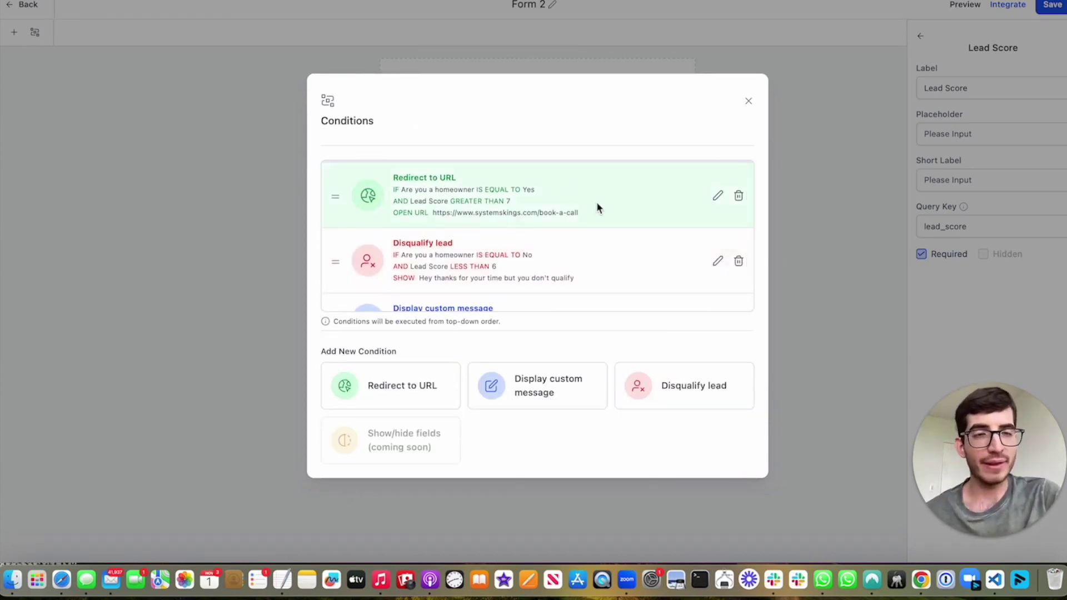
Close the Conditions window and save the form
left_click(748, 102)
left_click(1058, 8)
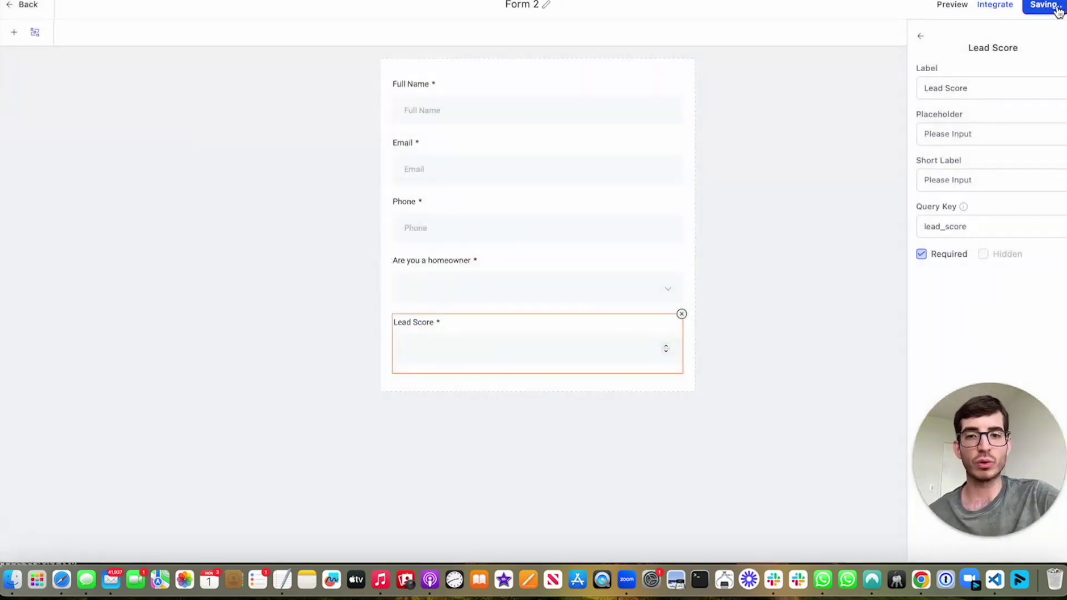
left_click(954, 5)
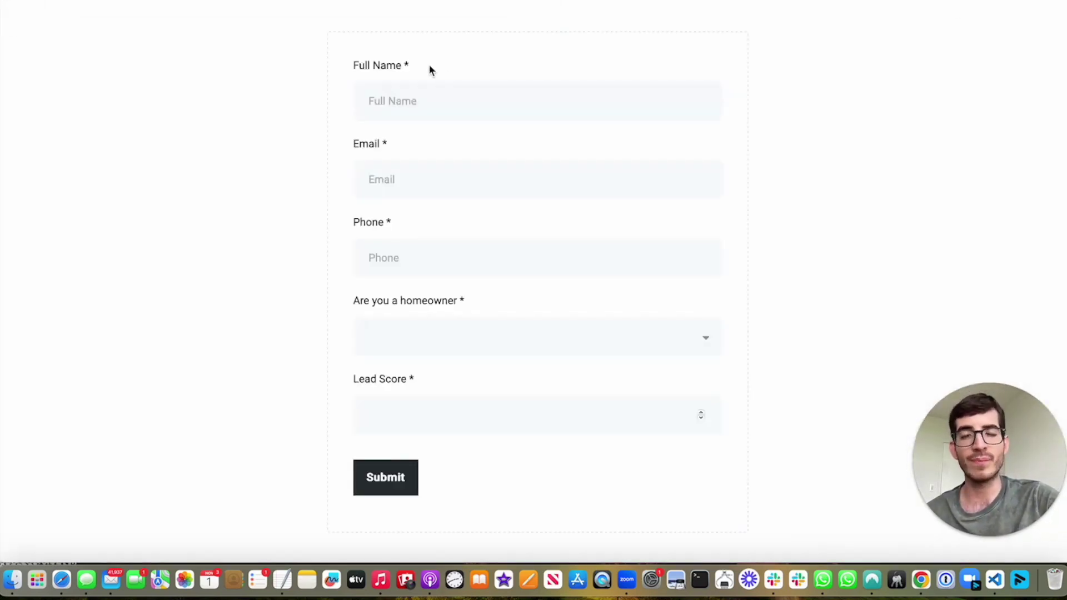
In preview, submit a test entry with a full name and email, reaching the booking page
left_click(459, 107)
type("Christian")
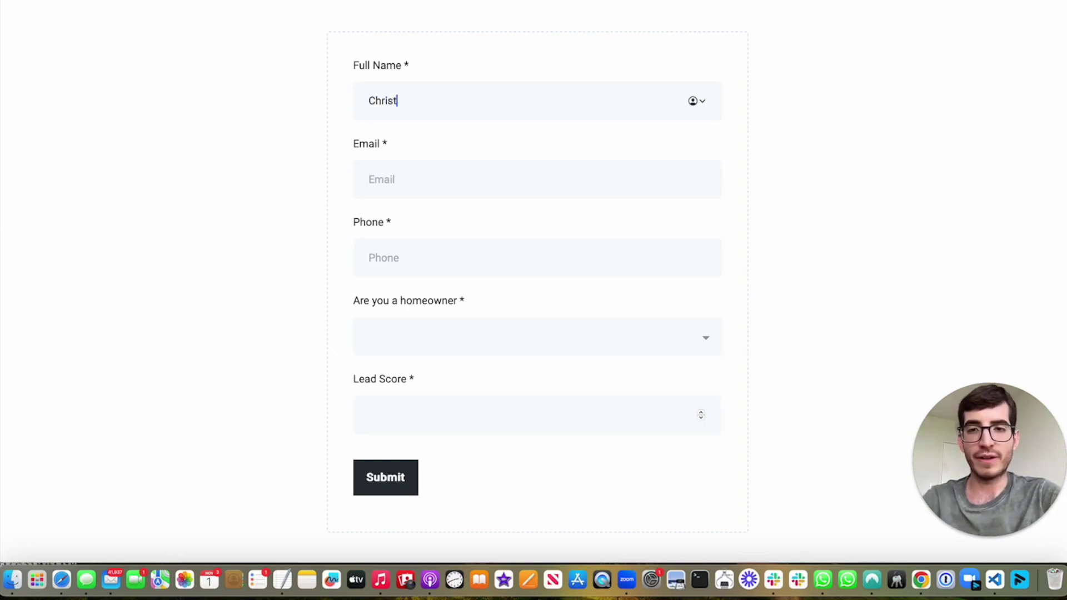
key("Tab")
key("Escape")
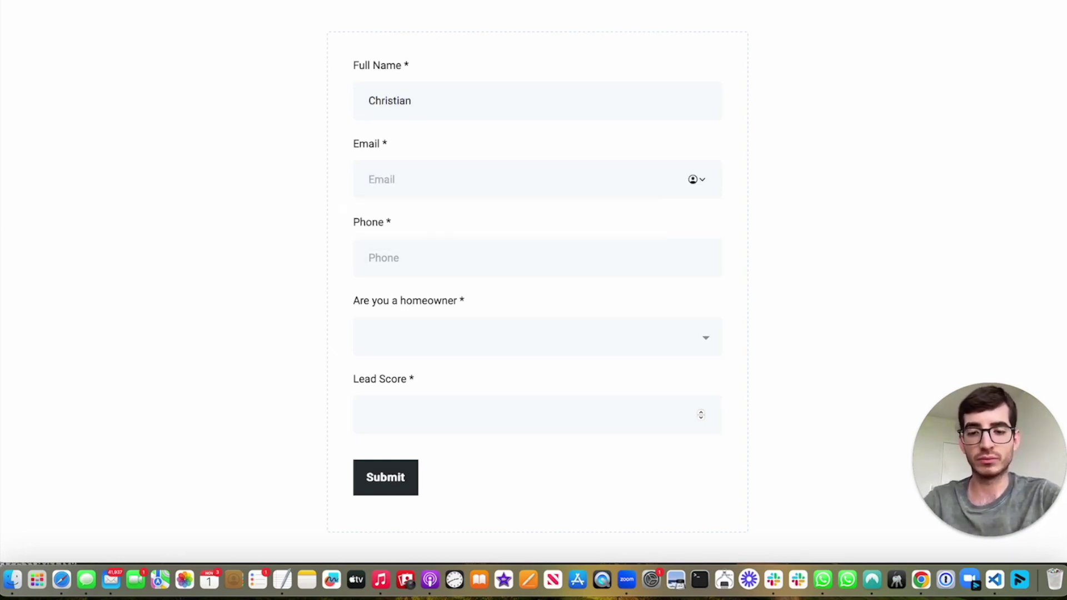
type("christian@test.c")
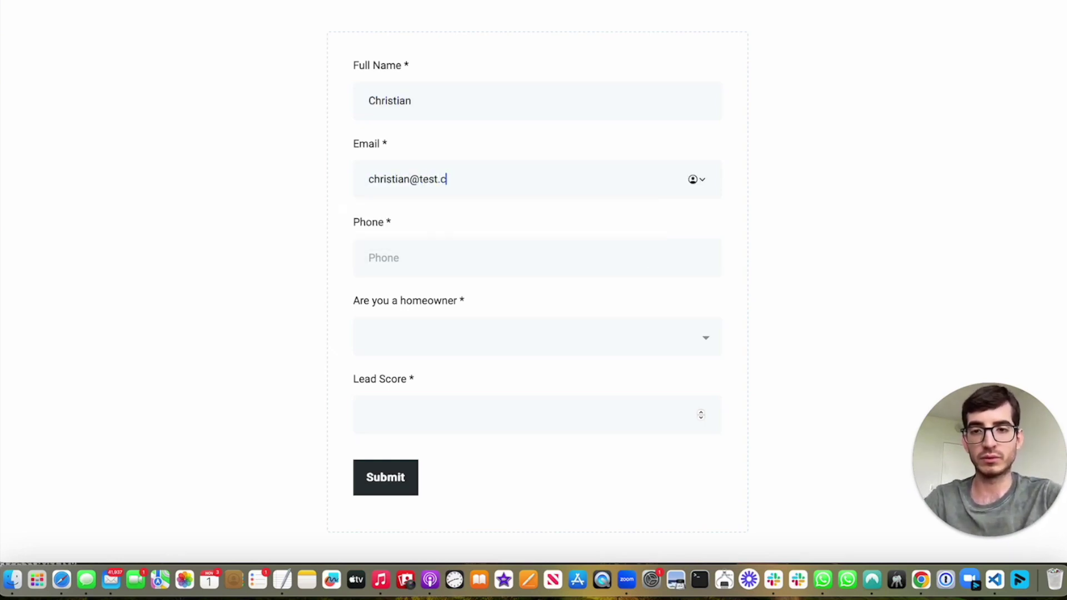
type("om")
key("Tab")
left_click(385, 477)
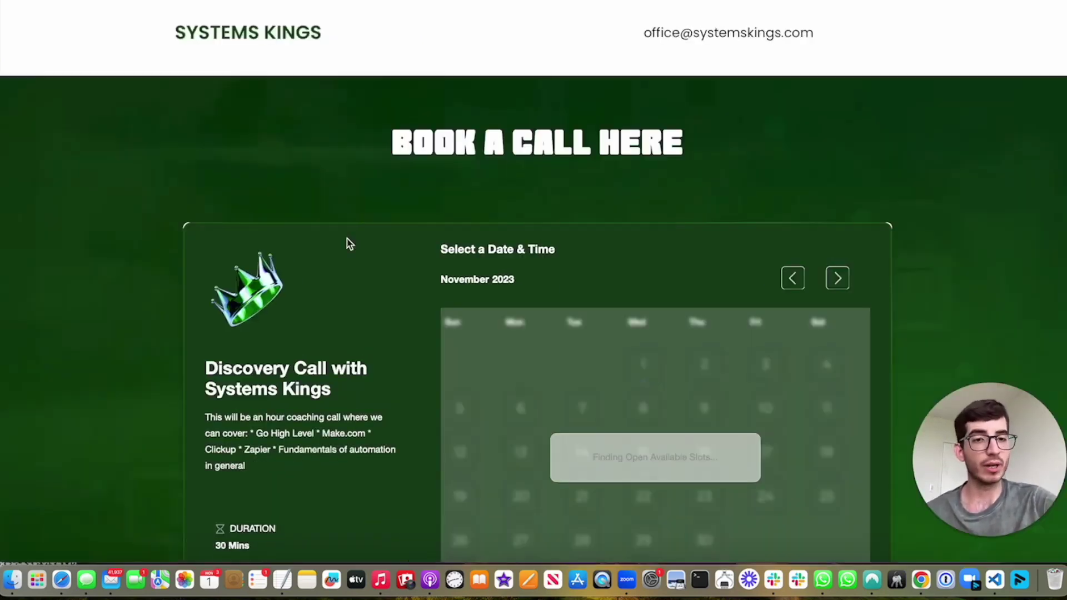
scroll(348, 242, "down", 6)
Enter a phone number, answer No to homeowner, and change the lead score from 8 to 5
scroll(347, 243, "up", 6)
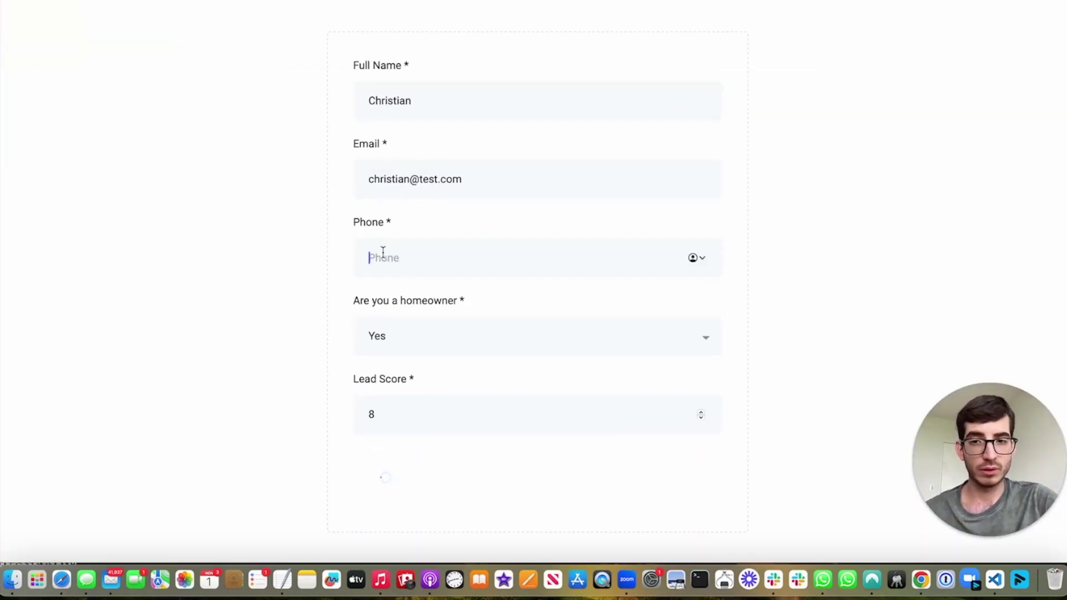
type("2243")
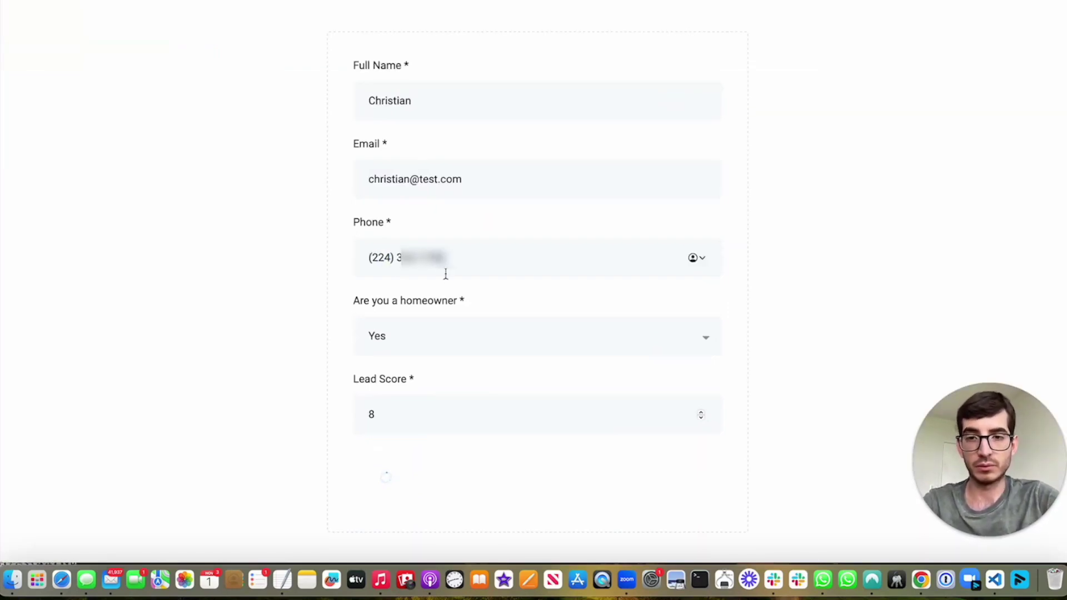
scroll(483, 292, "down", 3)
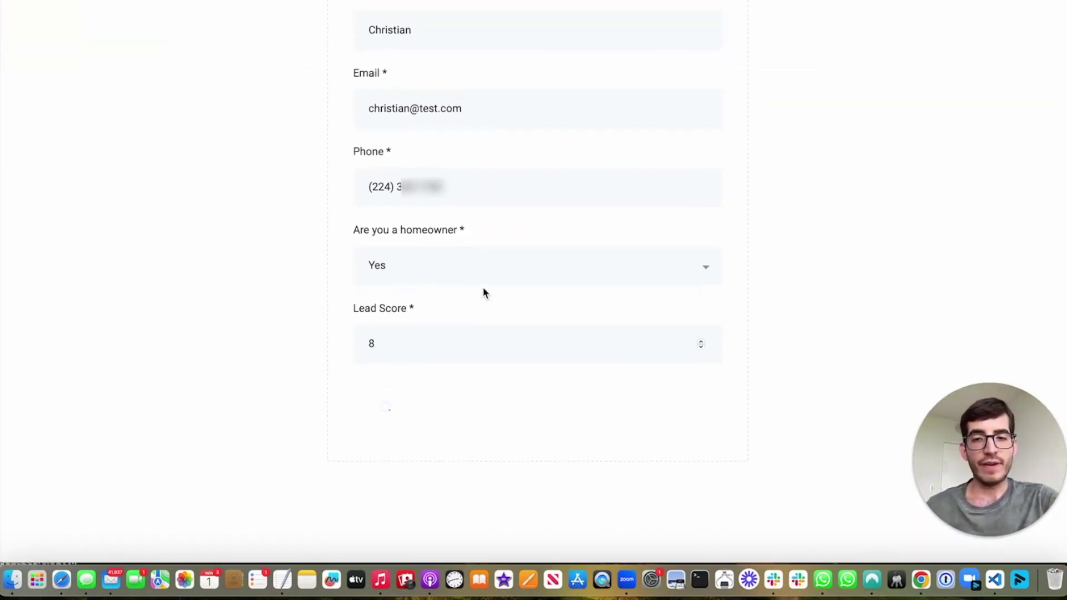
left_click(400, 259)
left_click(394, 325)
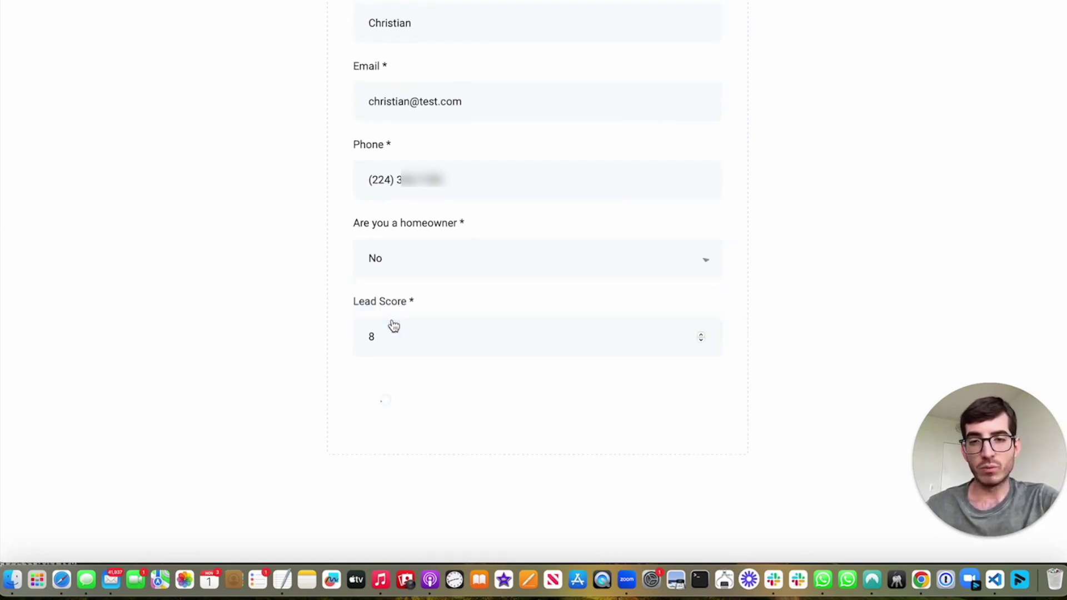
left_click_drag(431, 338, 334, 340)
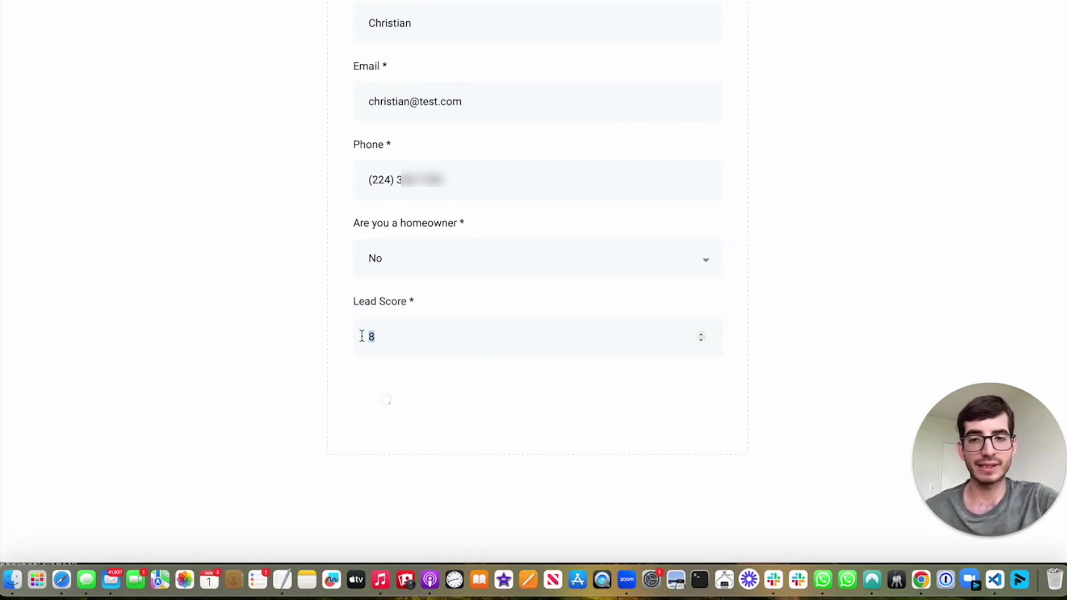
type("5")
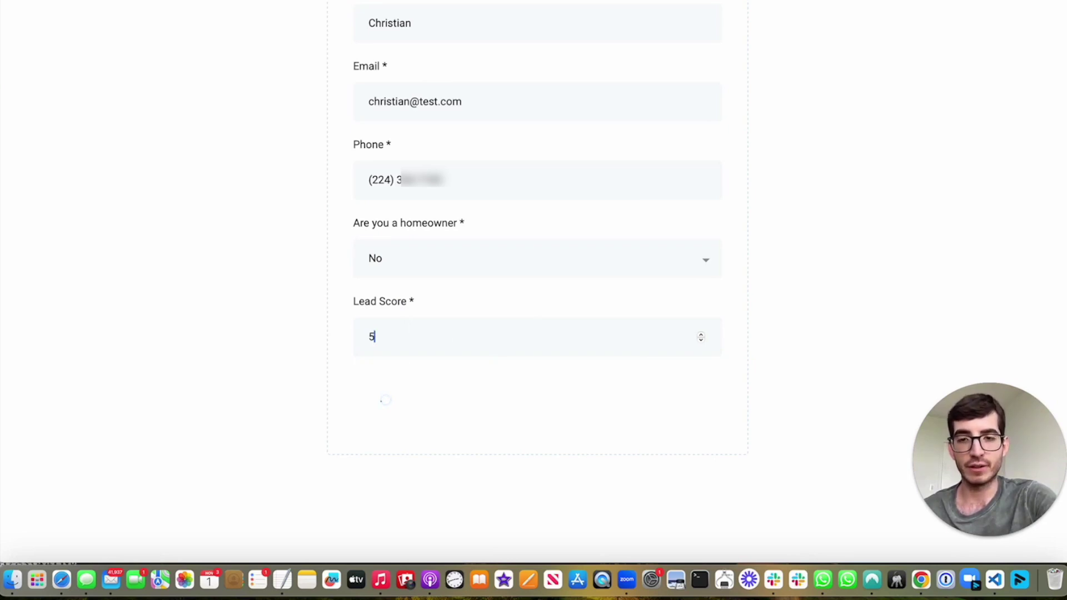
scroll(483, 403, "up", 2)
scroll(387, 467, "down", 1)
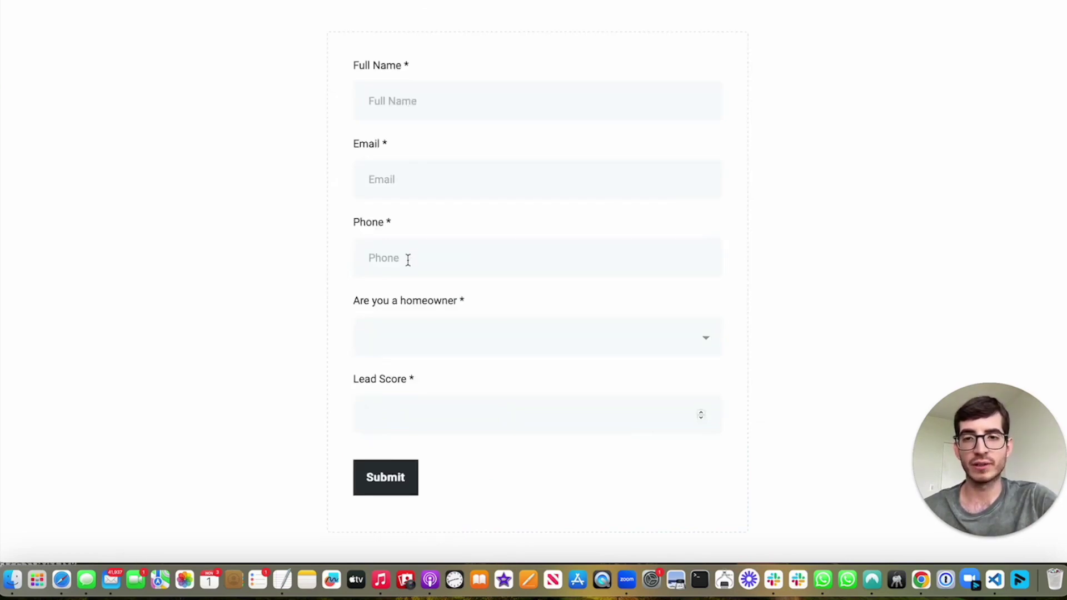
Refill the full name, email and phone fields with the test contact's details
left_click(407, 102)
type("Christi")
key("Tab")
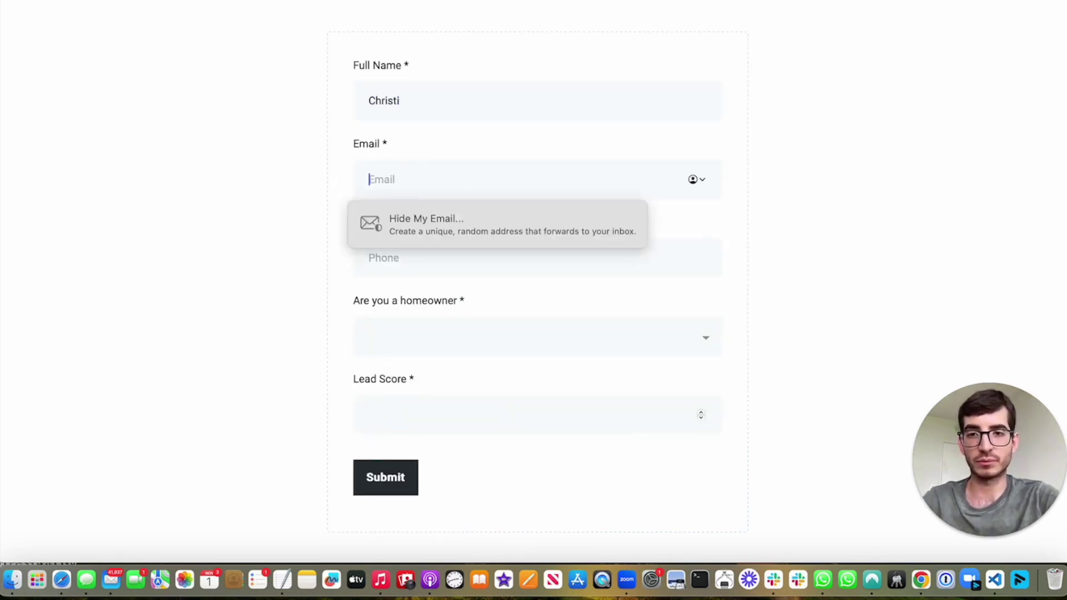
type("christian@")
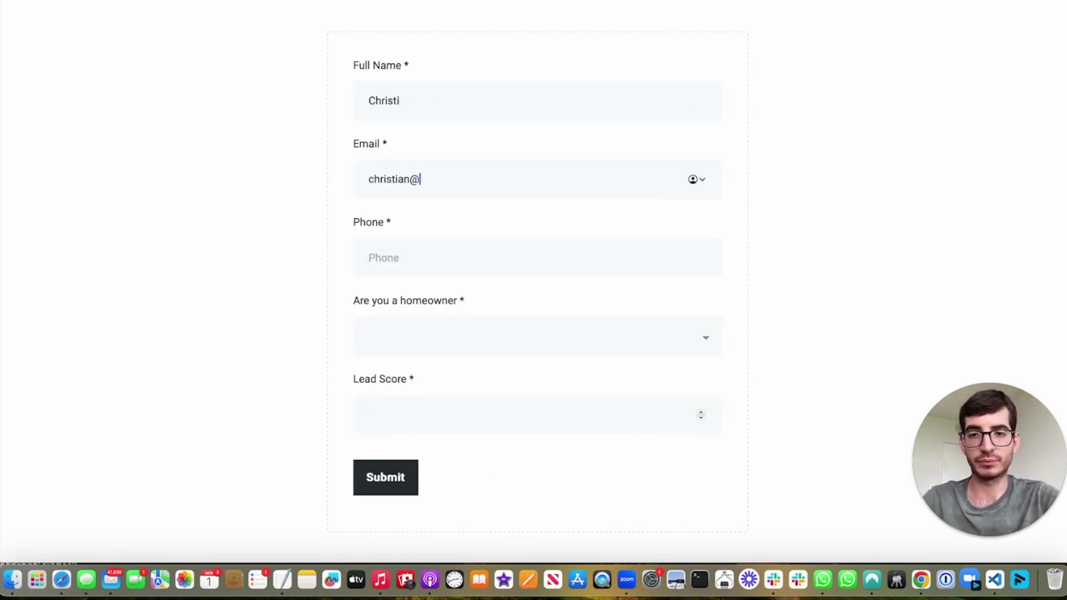
type("test.com")
key("Tab")
type("224")
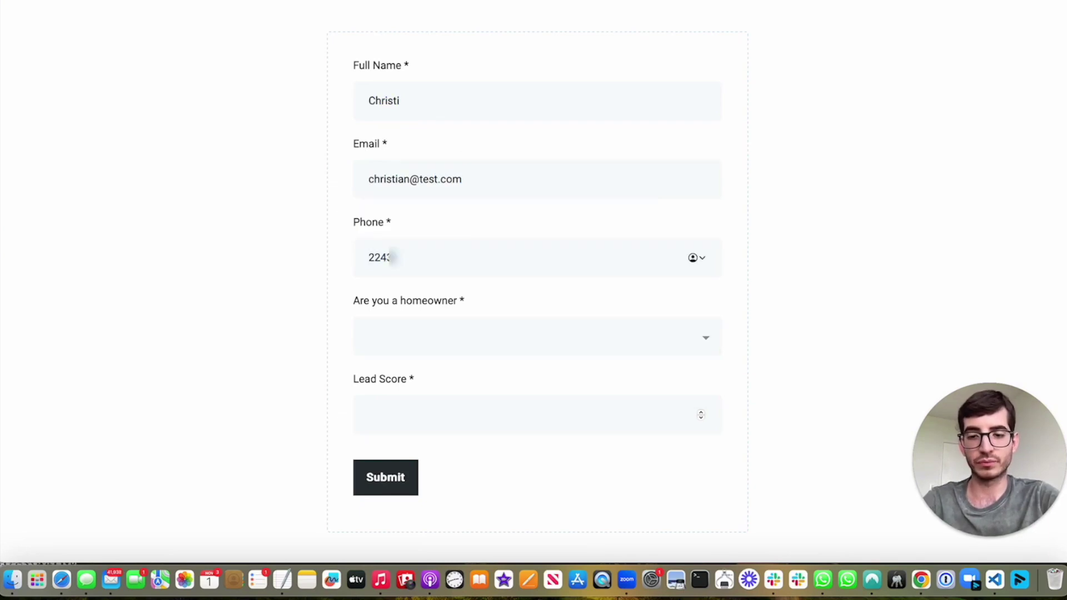
Answer homeowner No, enter lead score 5 and submit to get the disqualify message
left_click(401, 338)
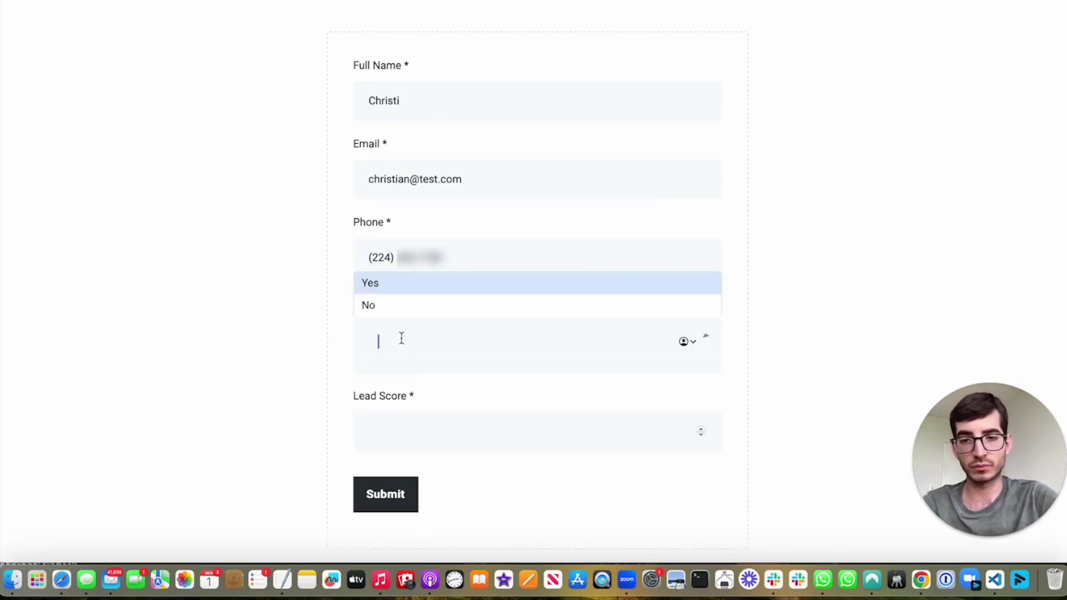
left_click(383, 309)
left_click(402, 420)
type("5")
left_click(394, 492)
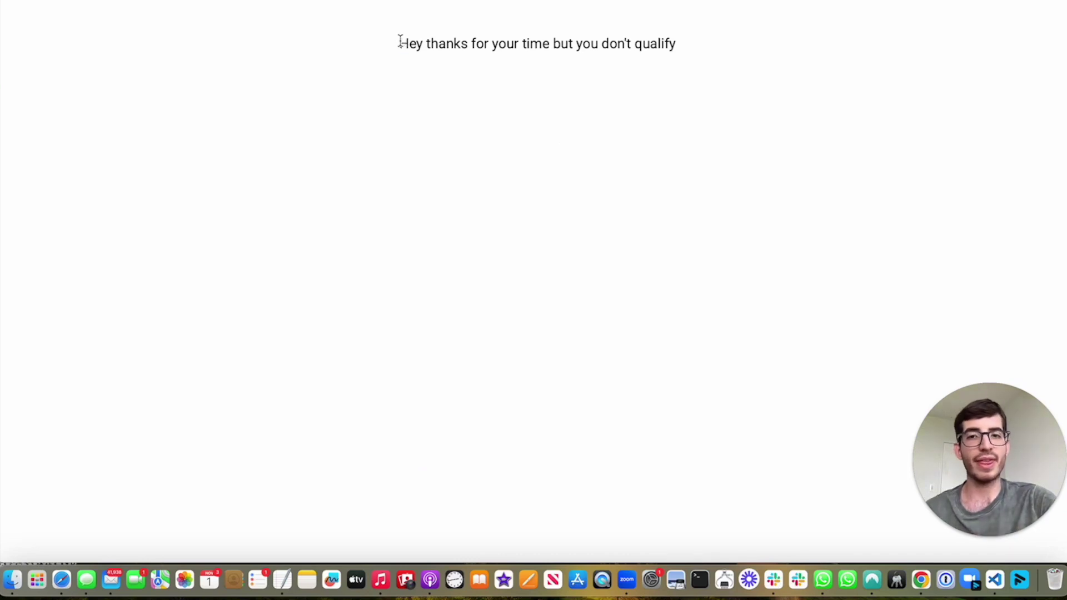
left_click_drag(398, 41, 702, 38)
left_click(704, 41)
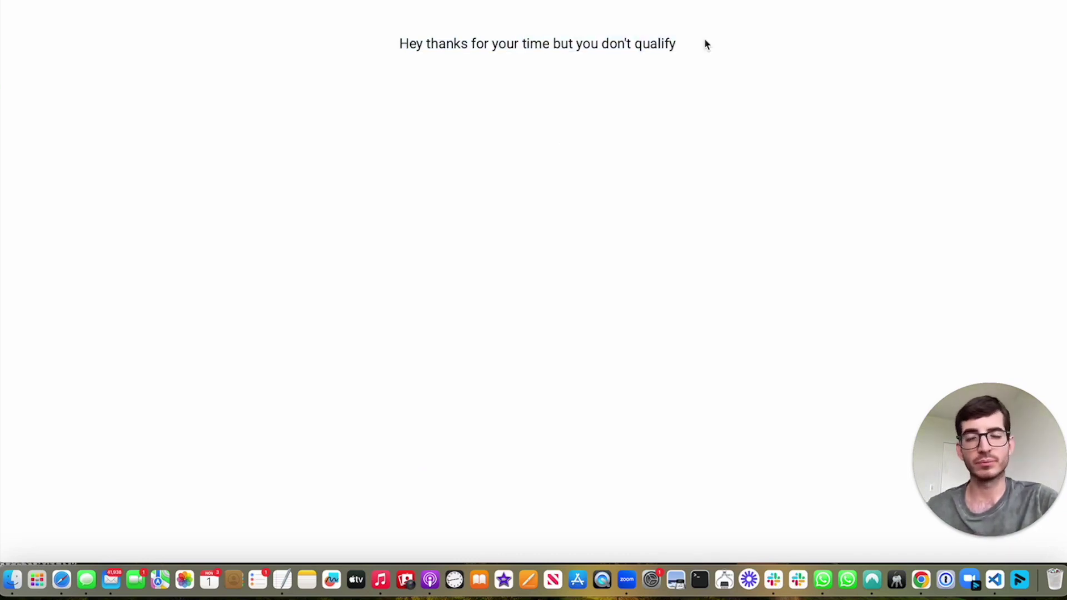